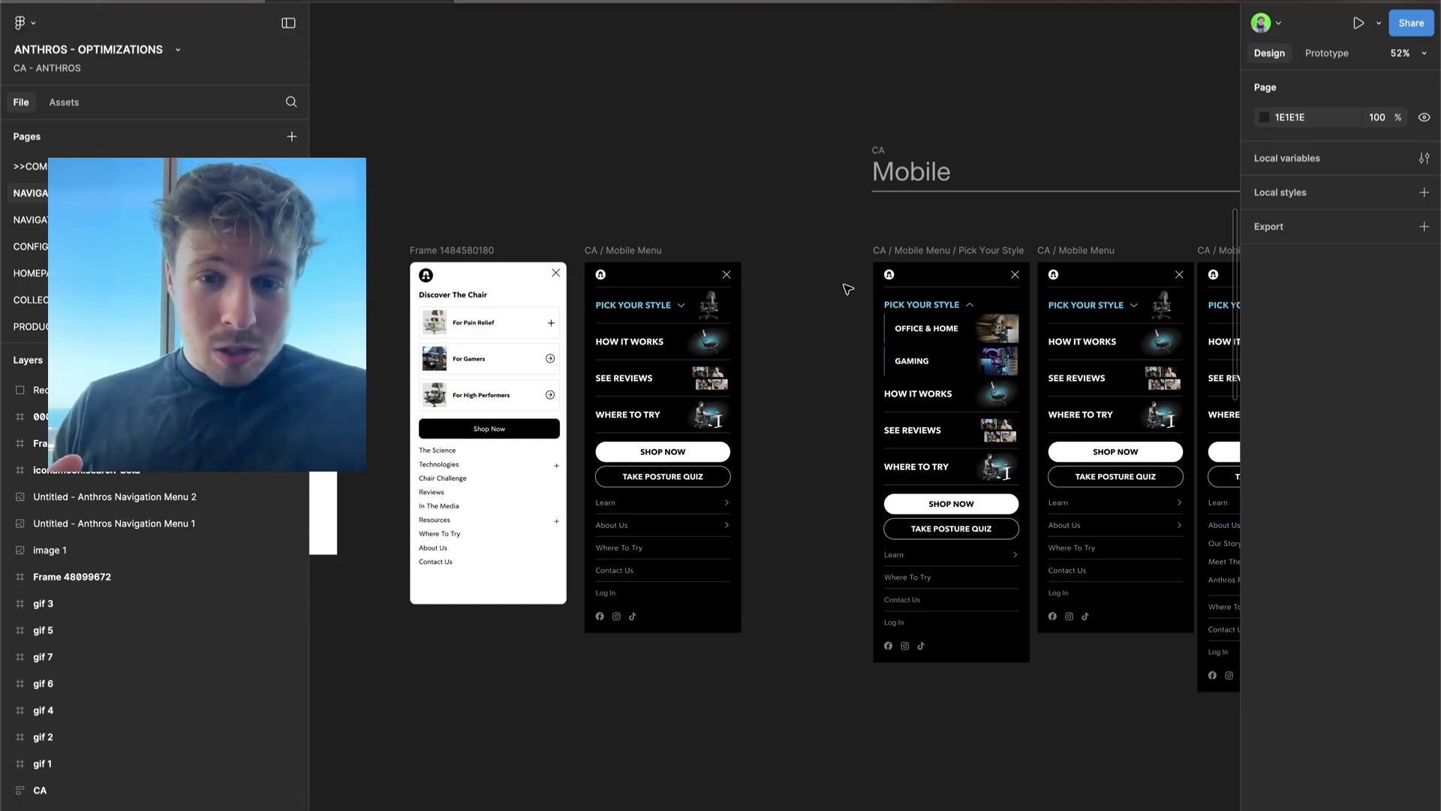
# Examine the white Discover The Chair mobile menu side by side with the dark CA / Mobile Menu redesign.
pyautogui.scroll(-5, 848, 289)
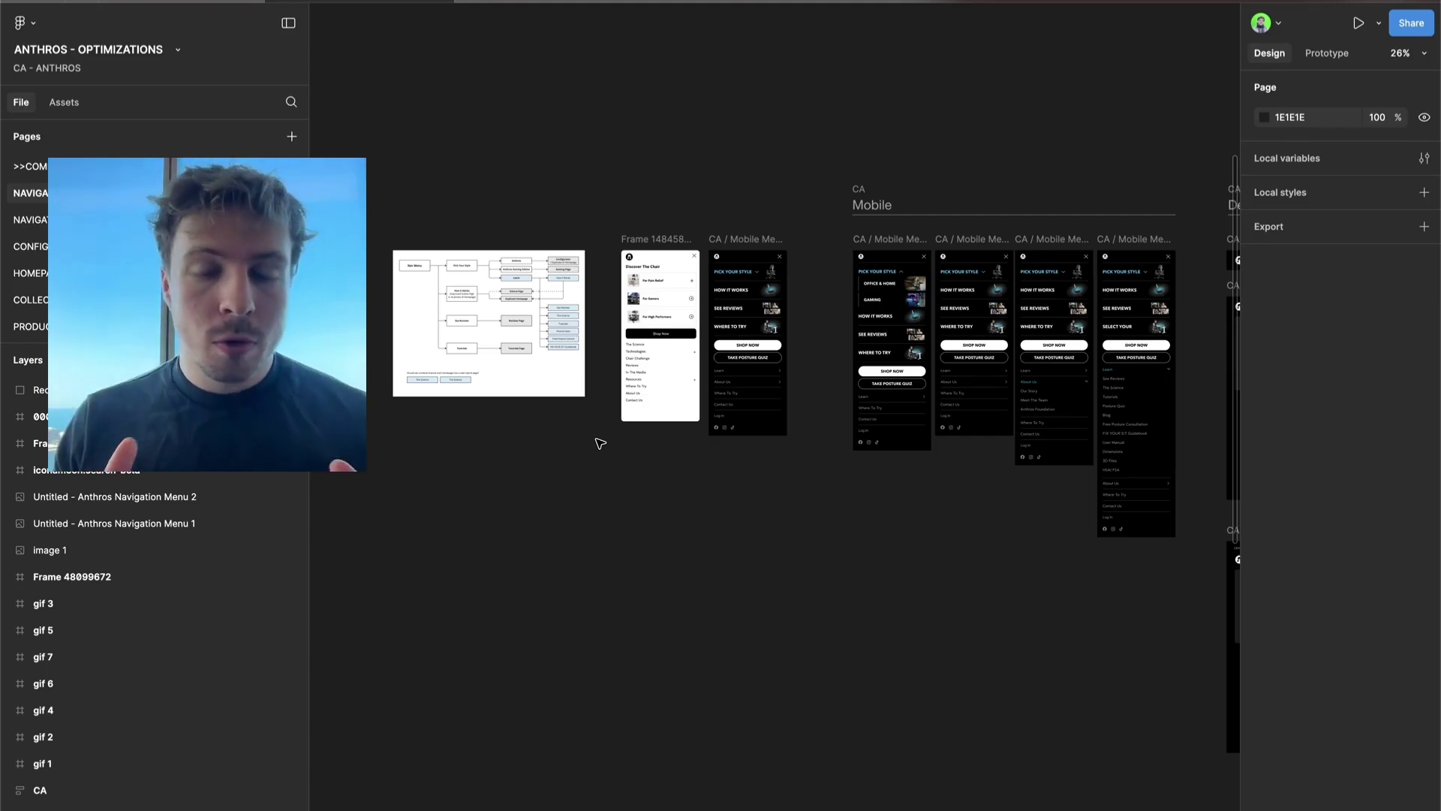
pyautogui.scroll(5, 650, 308)
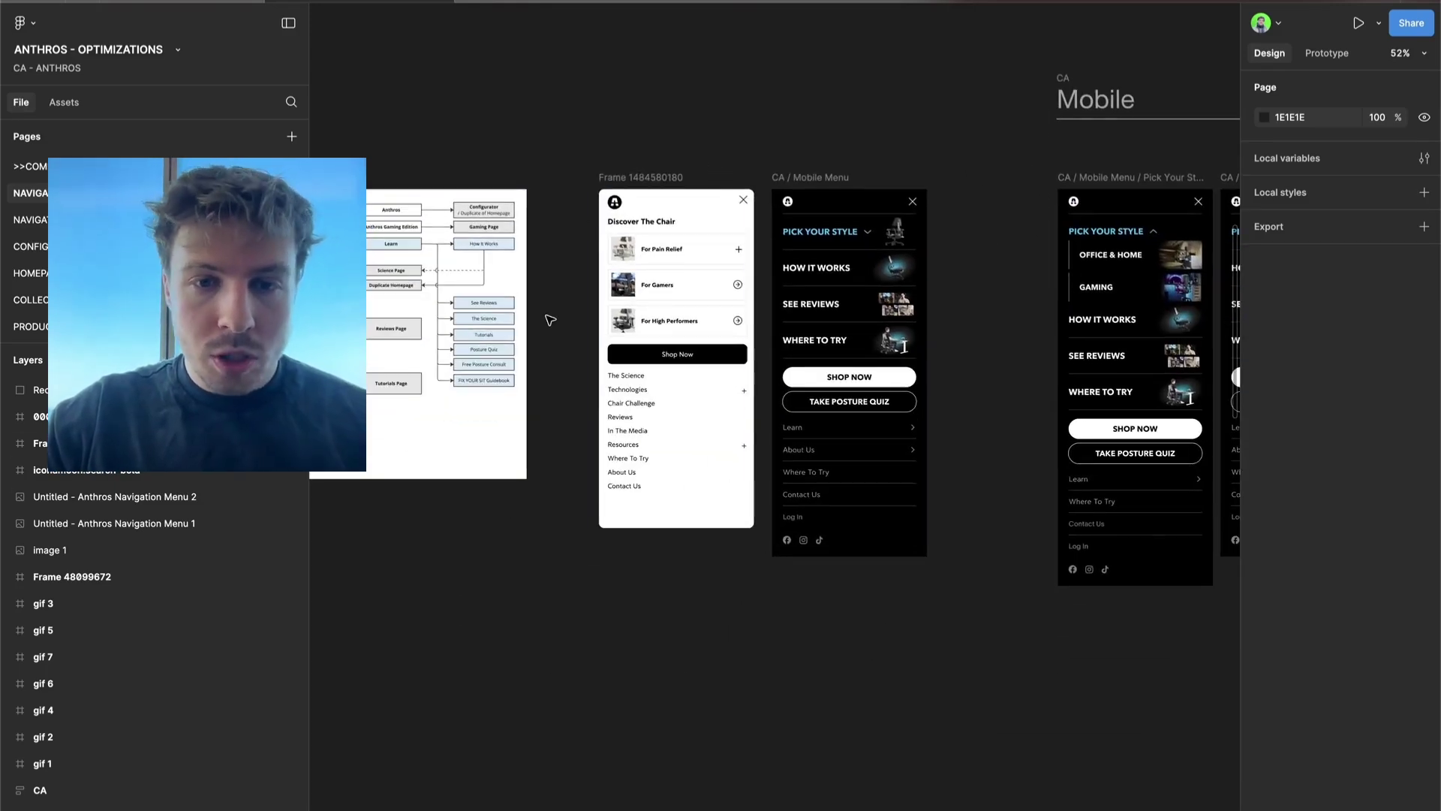
pyautogui.scroll(3, 550, 319)
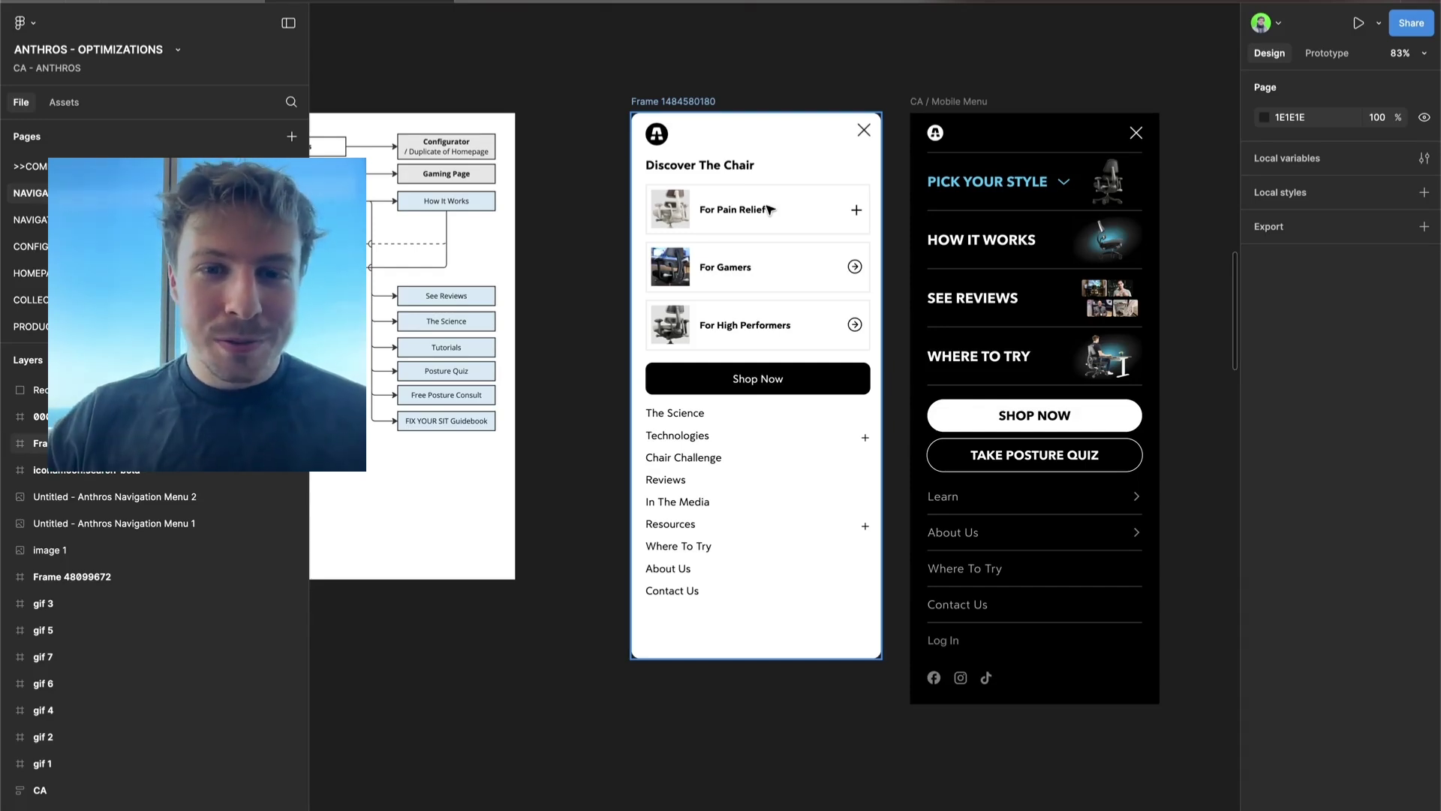
pyautogui.hscroll(3, 706, 238)
pyautogui.scroll(-1, 706, 239)
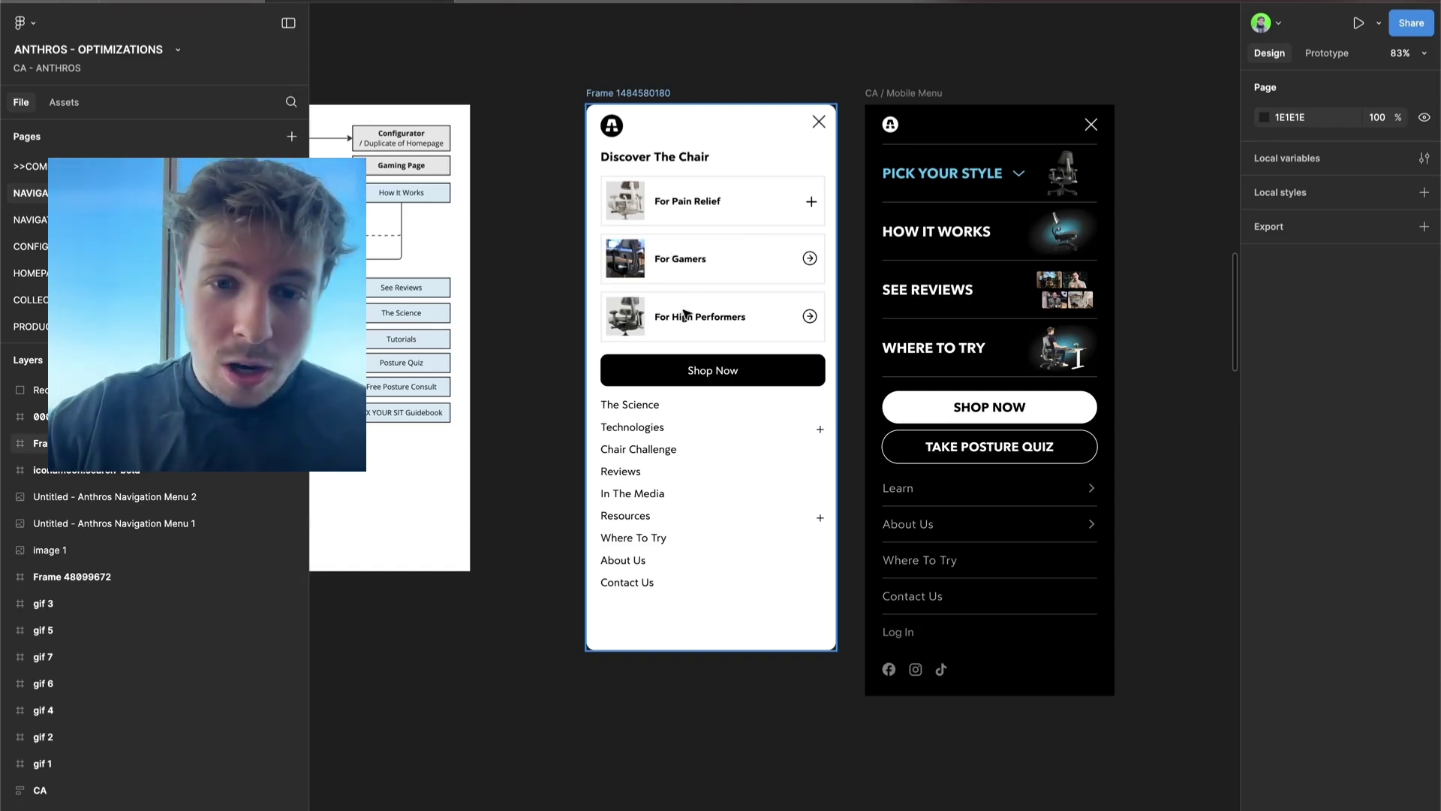
pyautogui.hscroll(-2, 675, 315)
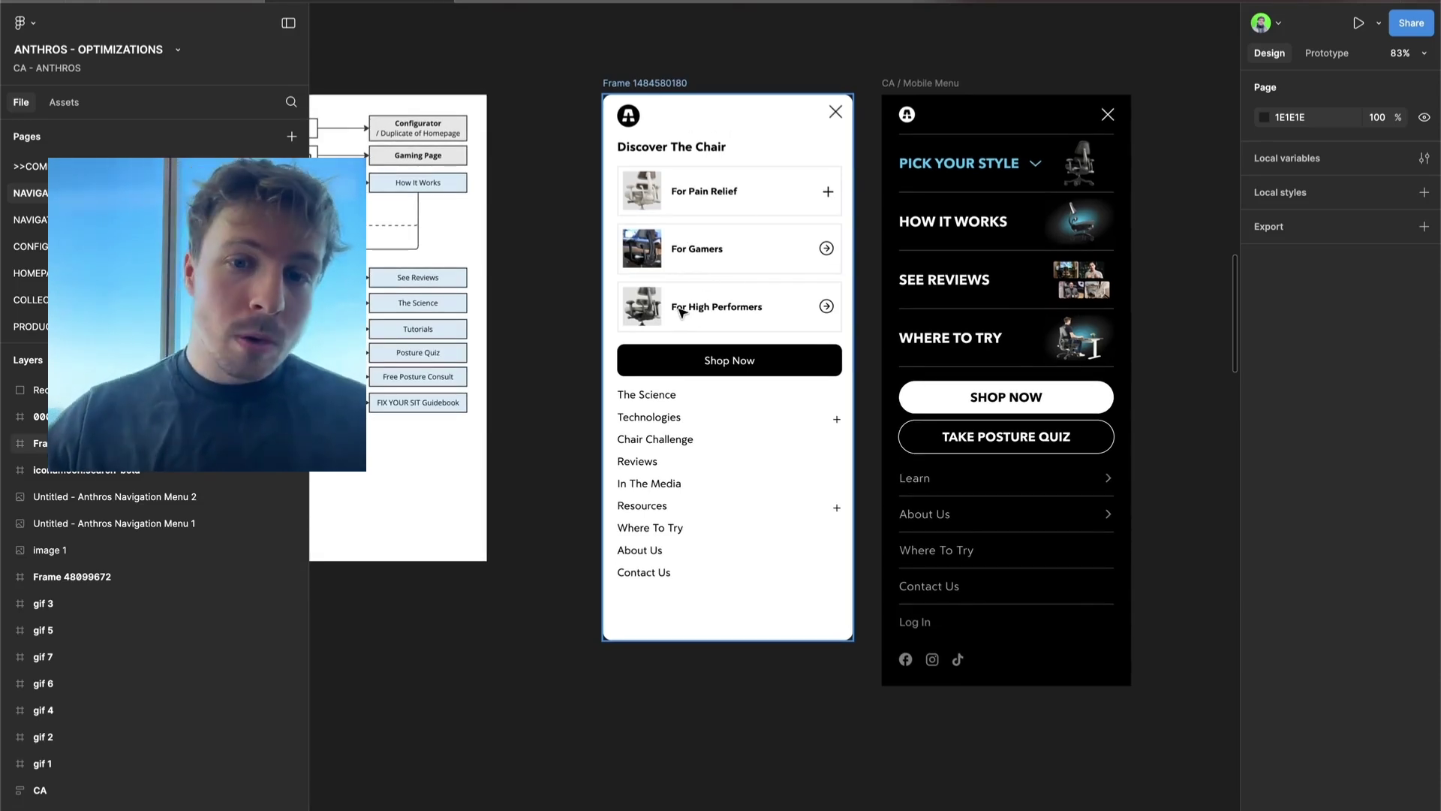
pyautogui.scroll(-5, 681, 311)
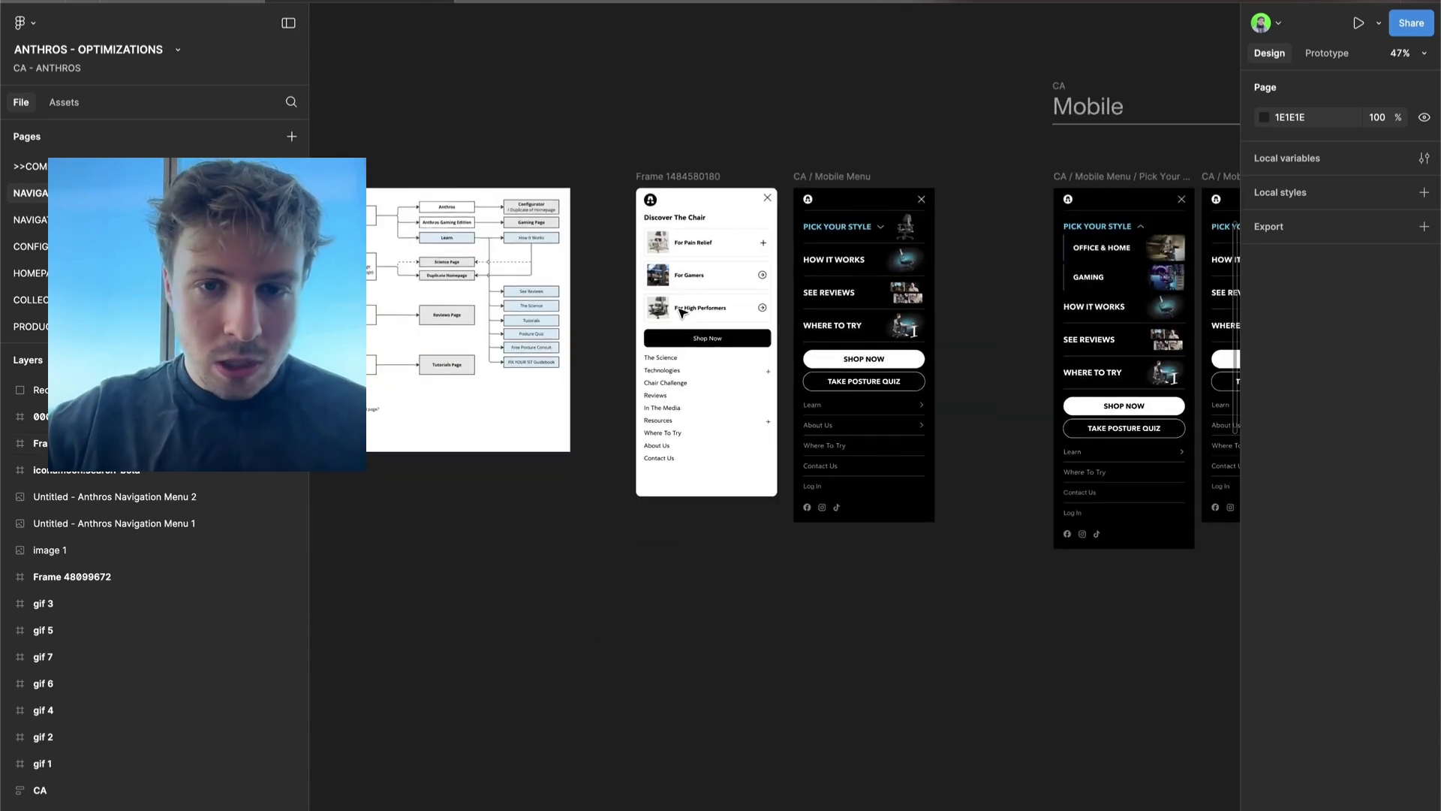
pyautogui.click(604, 314)
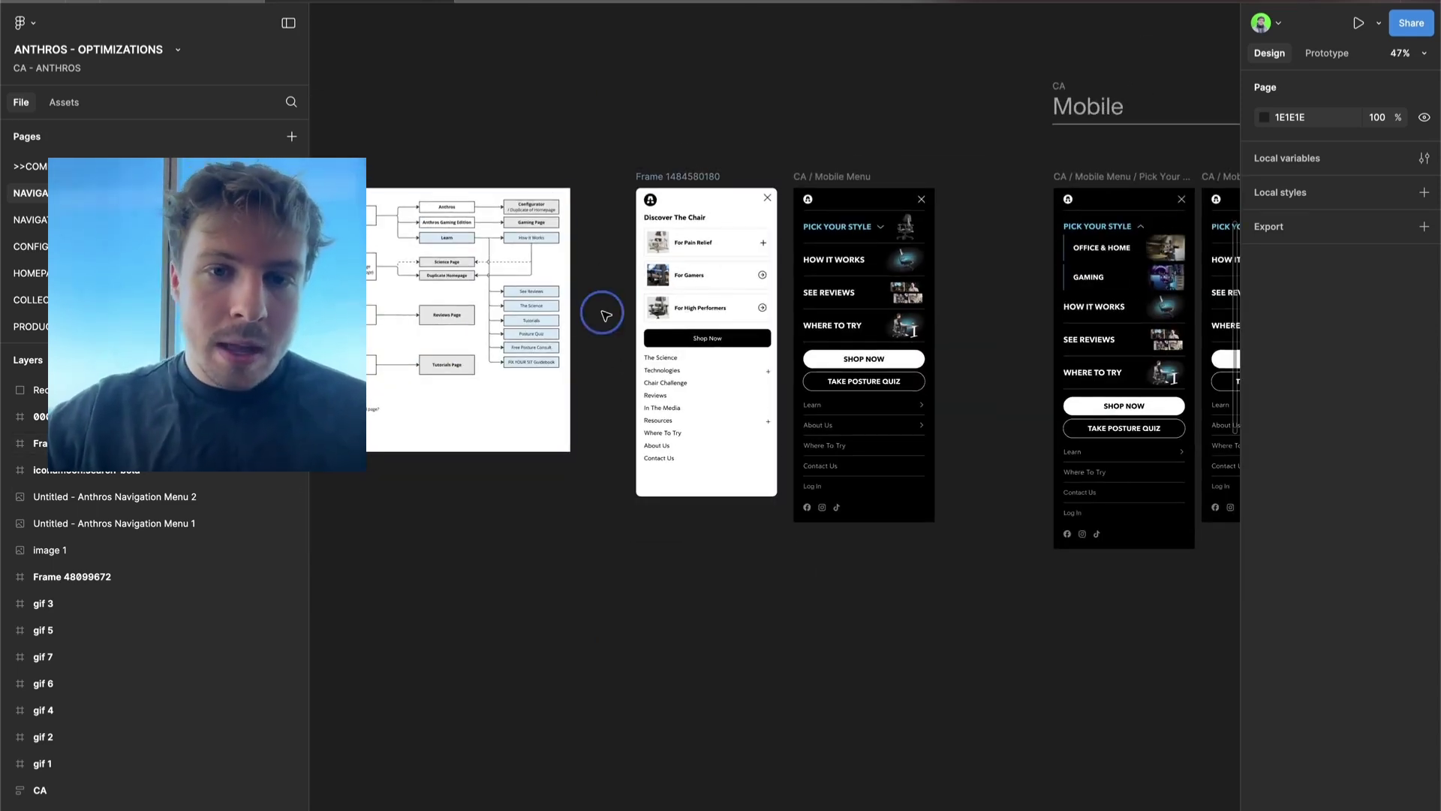
# Review the Nav Menu flowchart and compare its structure with the categories and links in the white mobile menu.
pyautogui.hscroll(-5, 606, 315)
pyautogui.scroll(2, 606, 316)
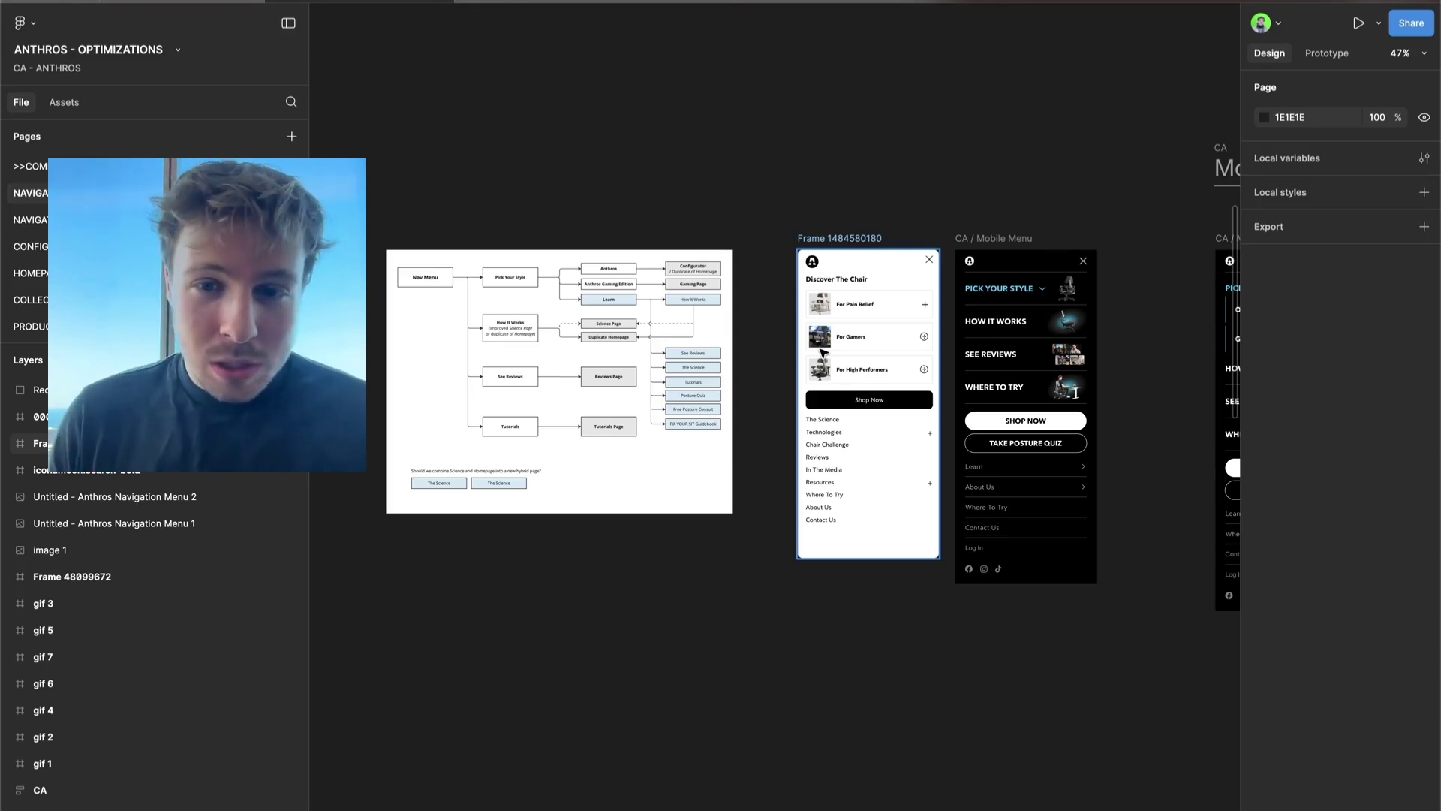
pyautogui.hscroll(6, 824, 353)
pyautogui.scroll(5, 694, 302)
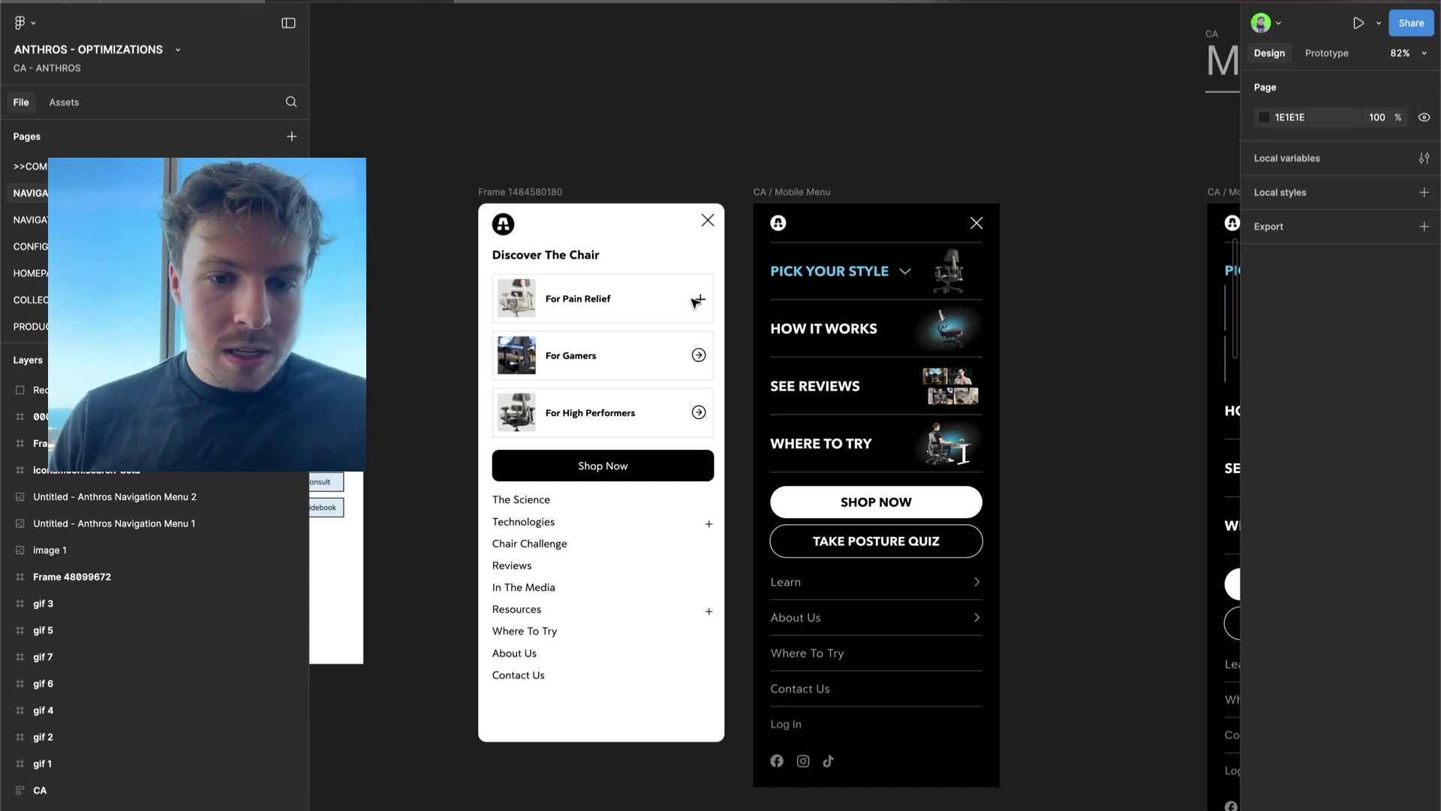
pyautogui.scroll(-1, 694, 302)
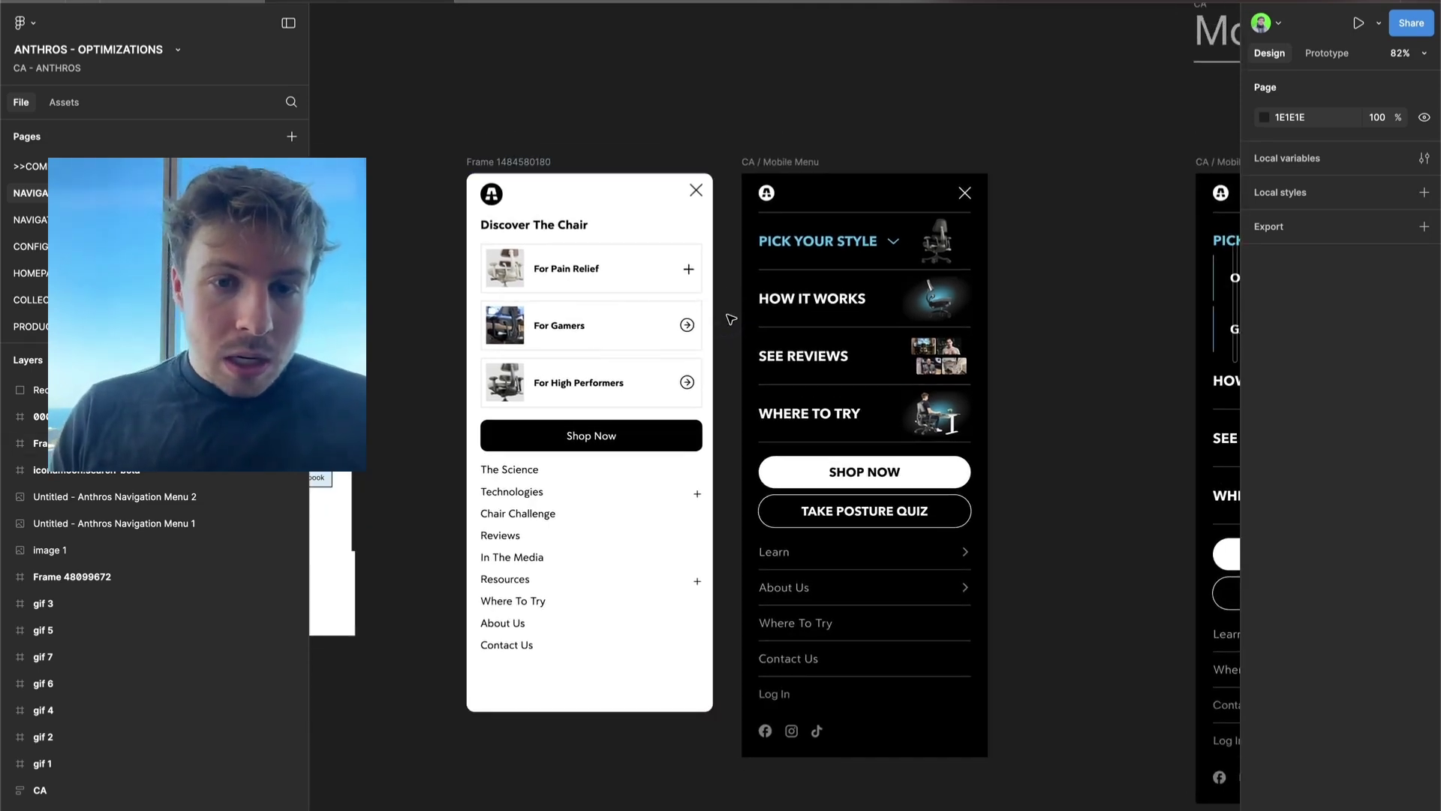
pyautogui.scroll(-3, 674, 406)
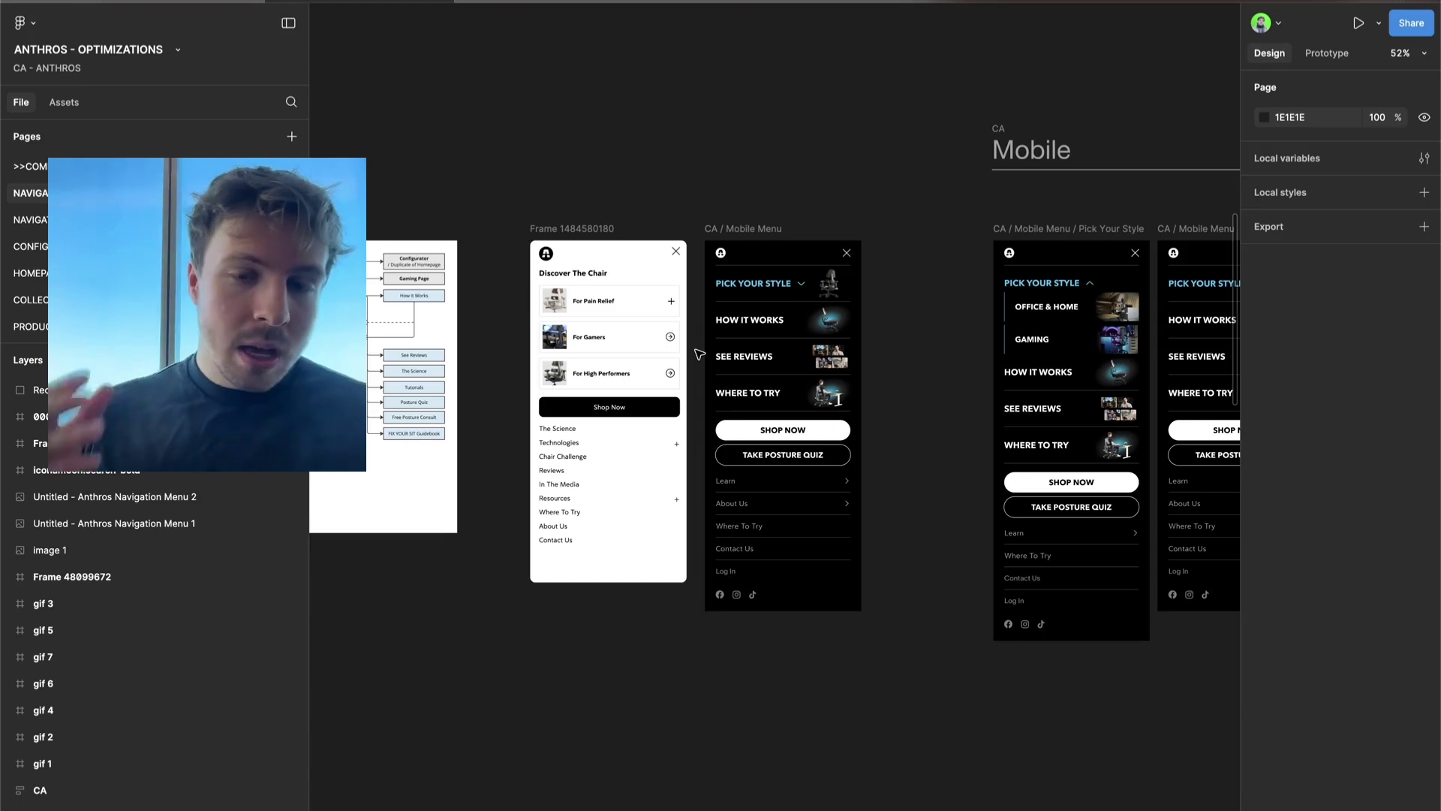
pyautogui.hscroll(-8, 698, 354)
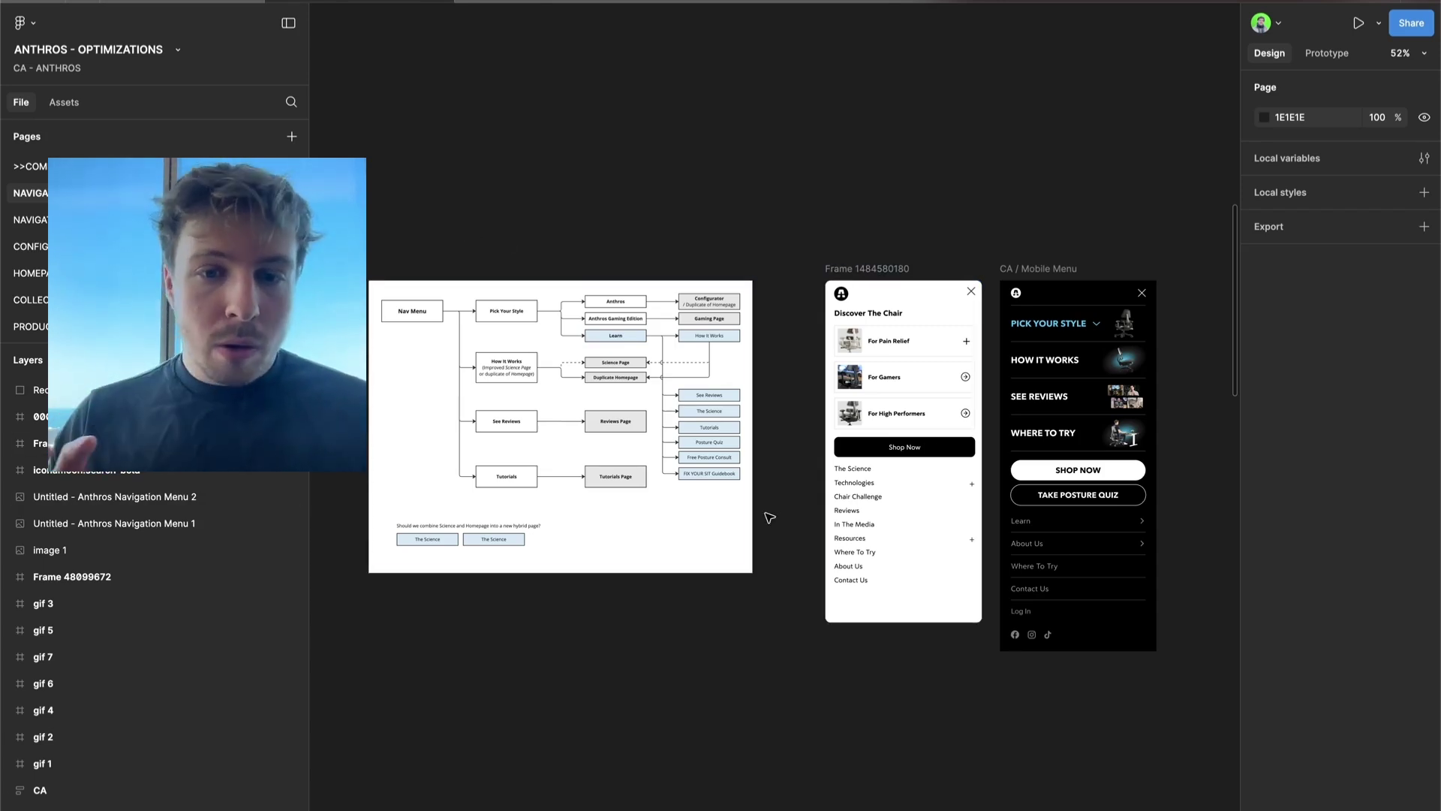
pyautogui.hscroll(5, 770, 518)
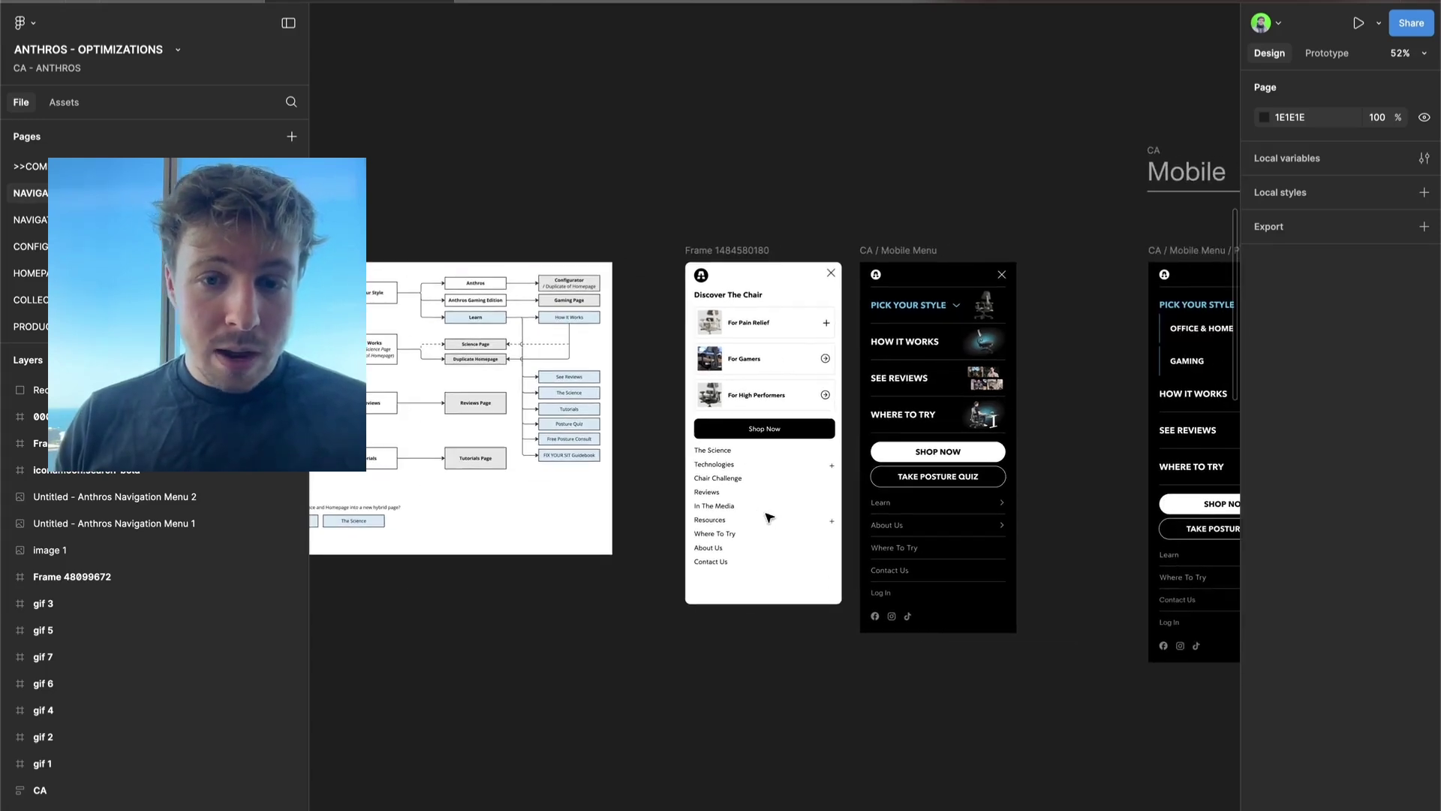
# Compare the collapsed dark mobile menu with the version whose Pick Your Style section is expanded.
pyautogui.scroll(3, 726, 100)
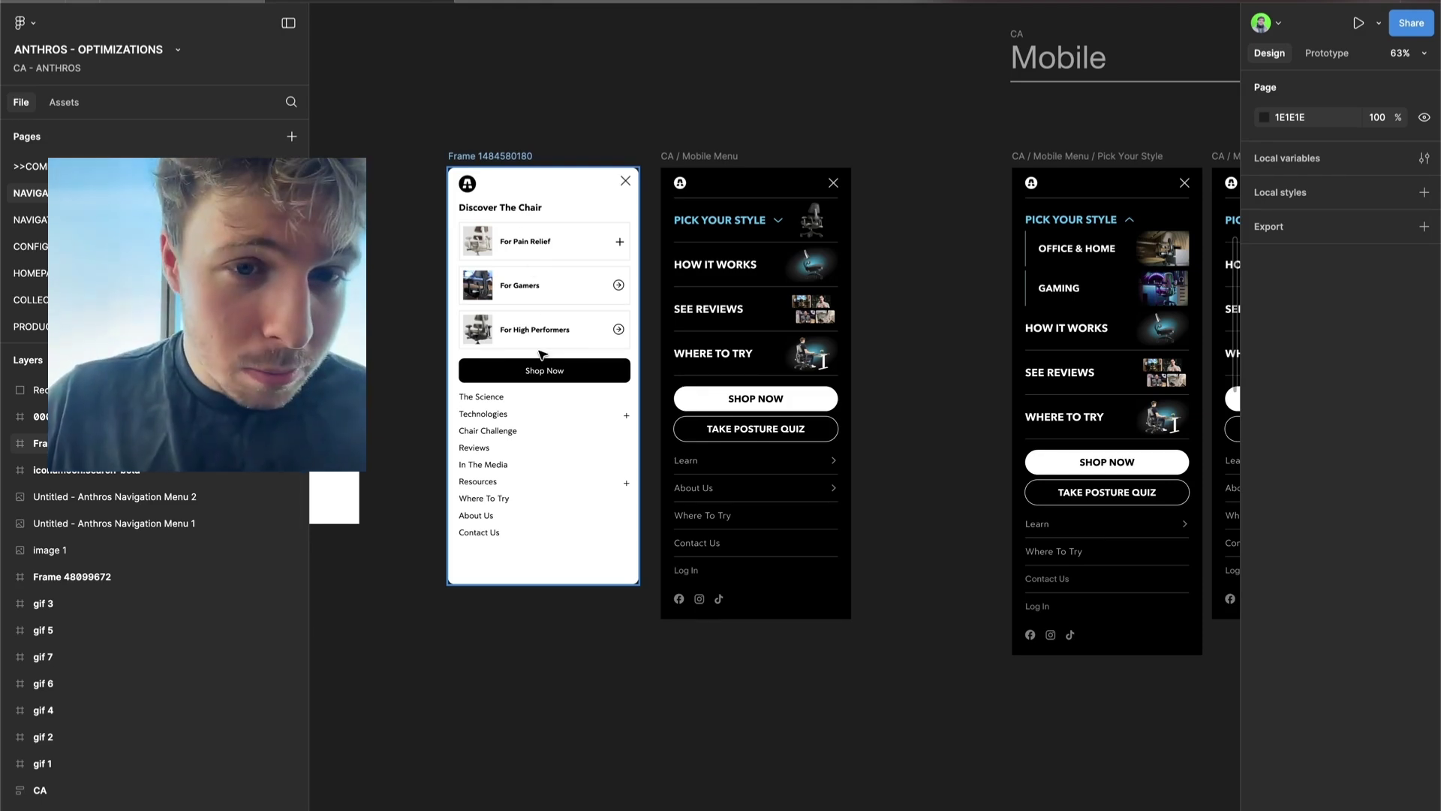
pyautogui.scroll(3, 892, 256)
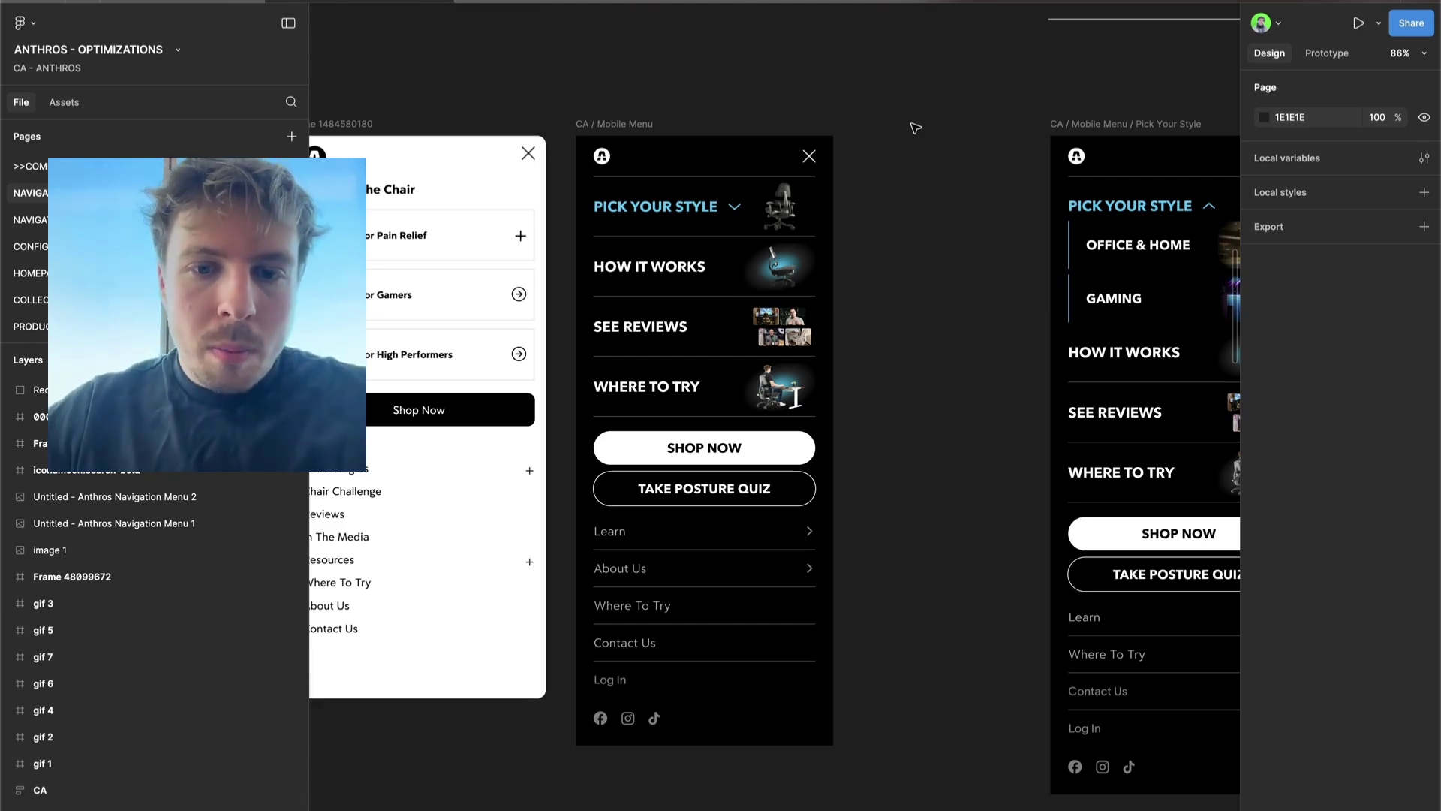
pyautogui.scroll(-1, 924, 177)
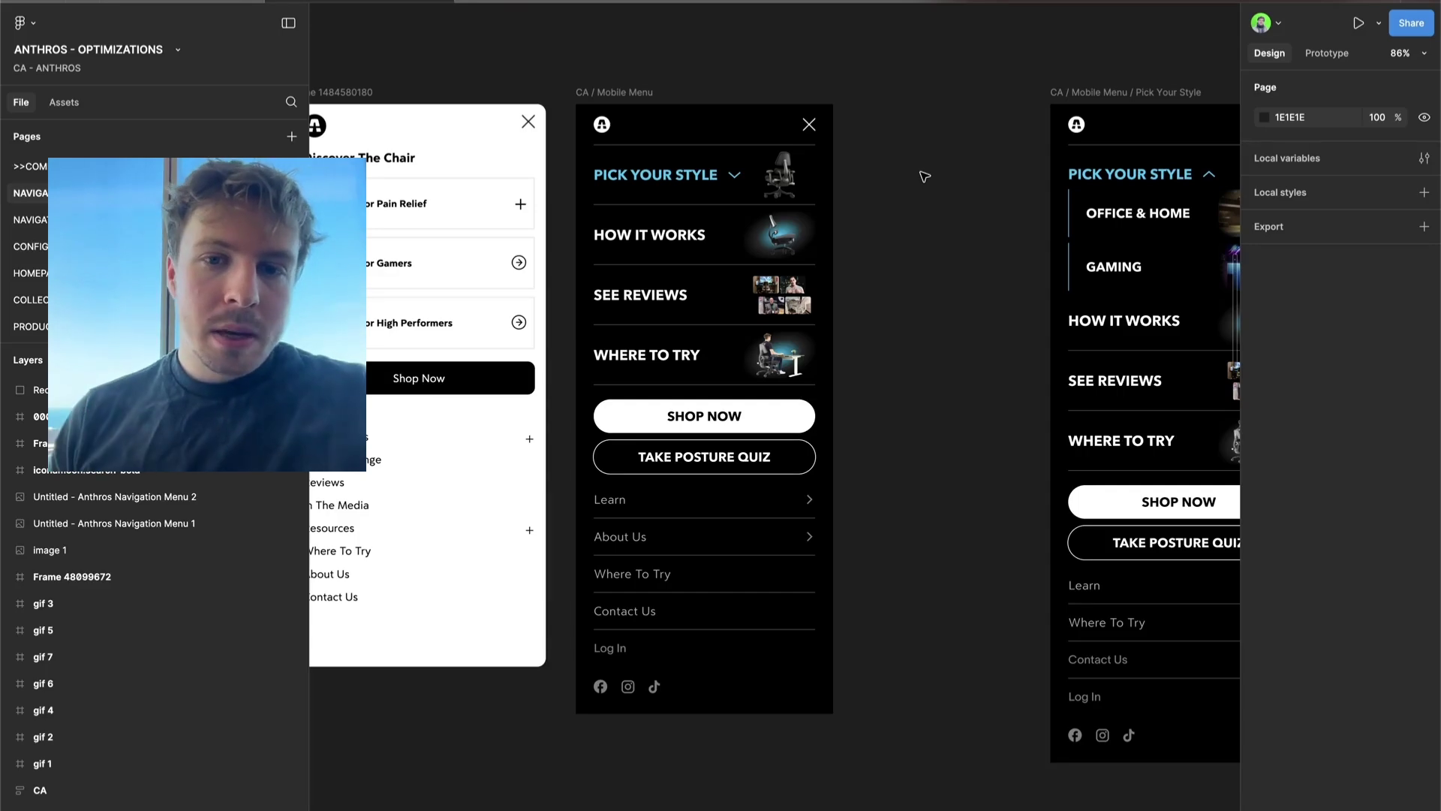
pyautogui.scroll(-5, 924, 177)
pyautogui.scroll(5, 924, 177)
pyautogui.scroll(8, 924, 177)
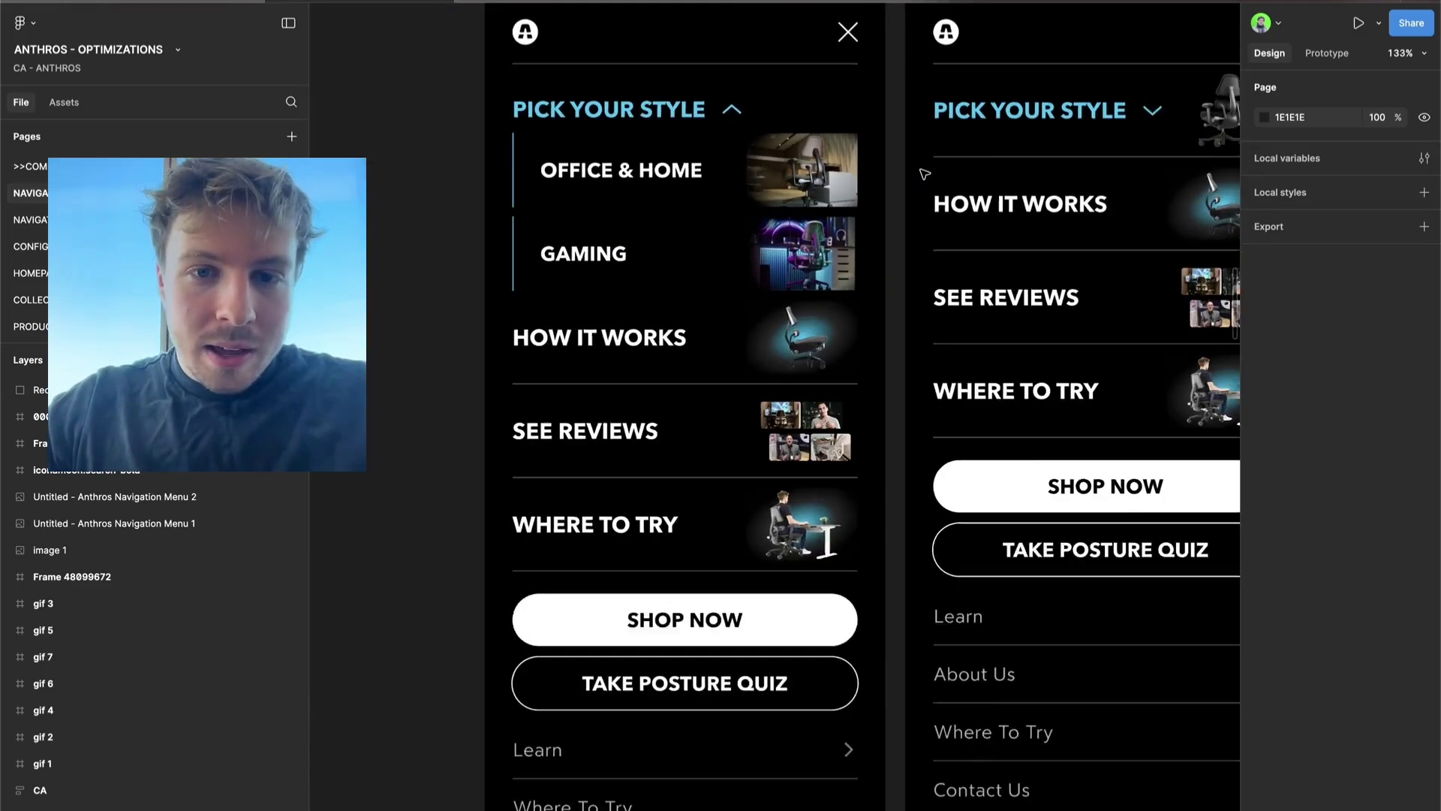
pyautogui.scroll(-2, 794, 300)
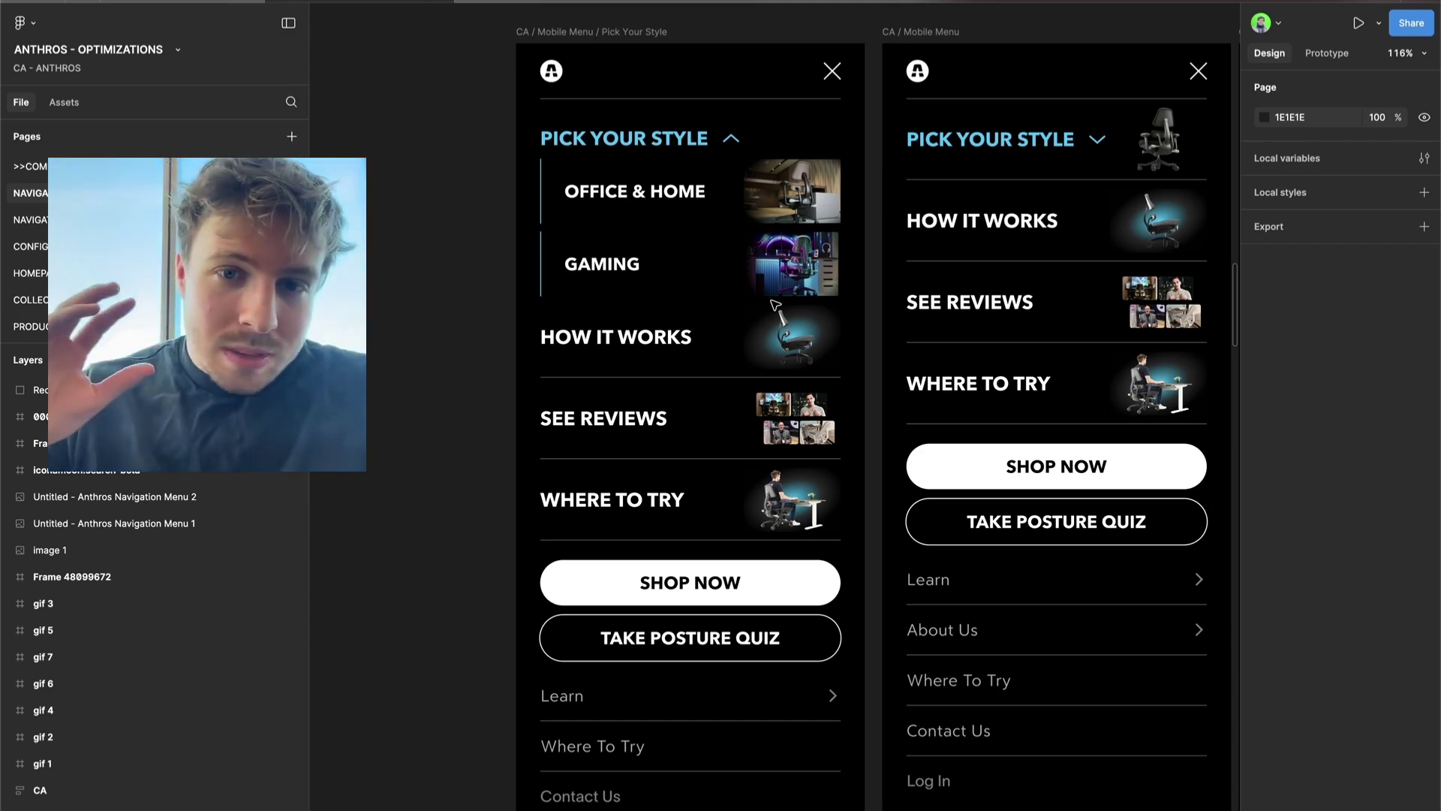
# Examine the Office & Home, Gaming, How It Works, See Reviews and Where To Try rows in the expanded Pick Your Style menu.
pyautogui.hscroll(5, 776, 304)
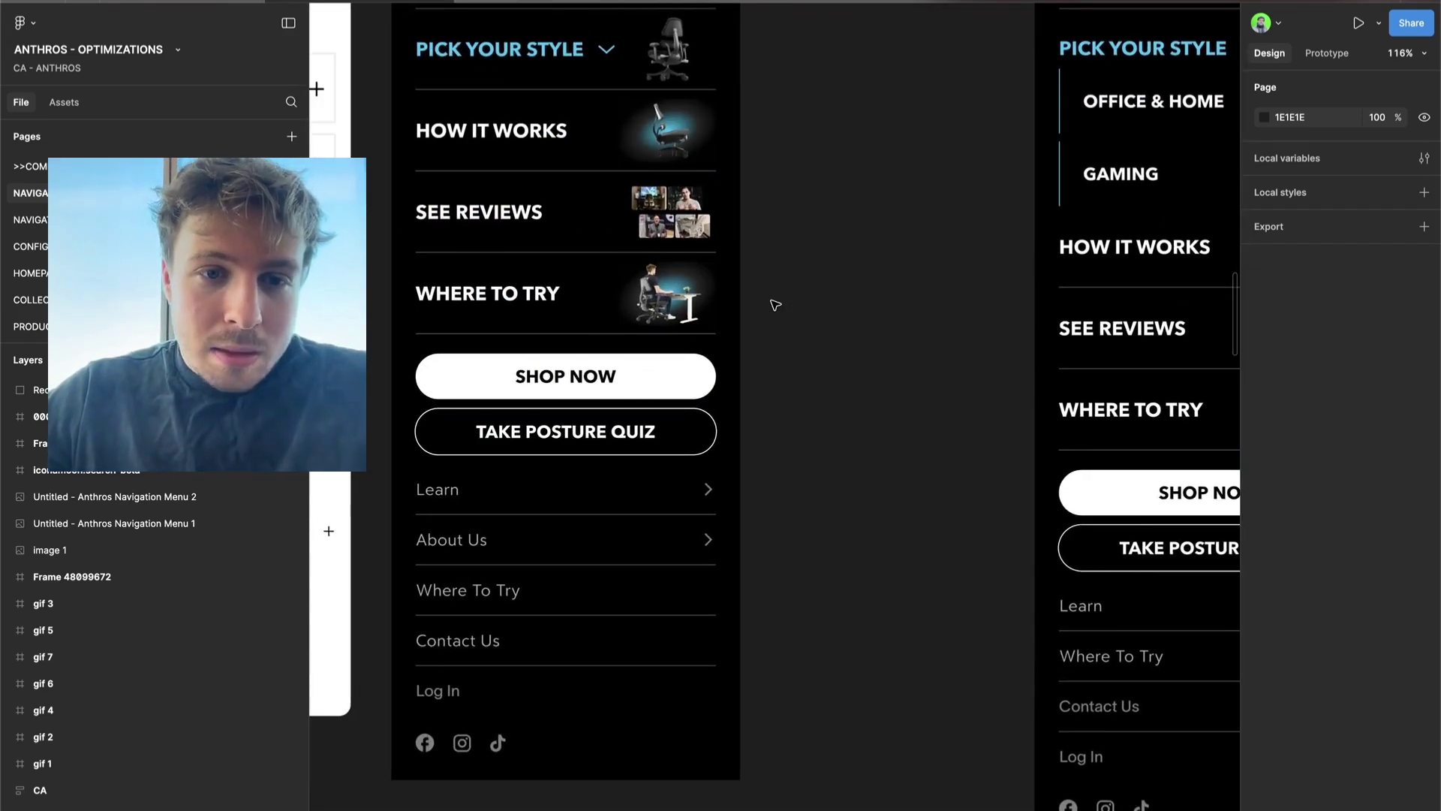
pyautogui.hscroll(-4, 547, 563)
pyautogui.scroll(-5, 548, 565)
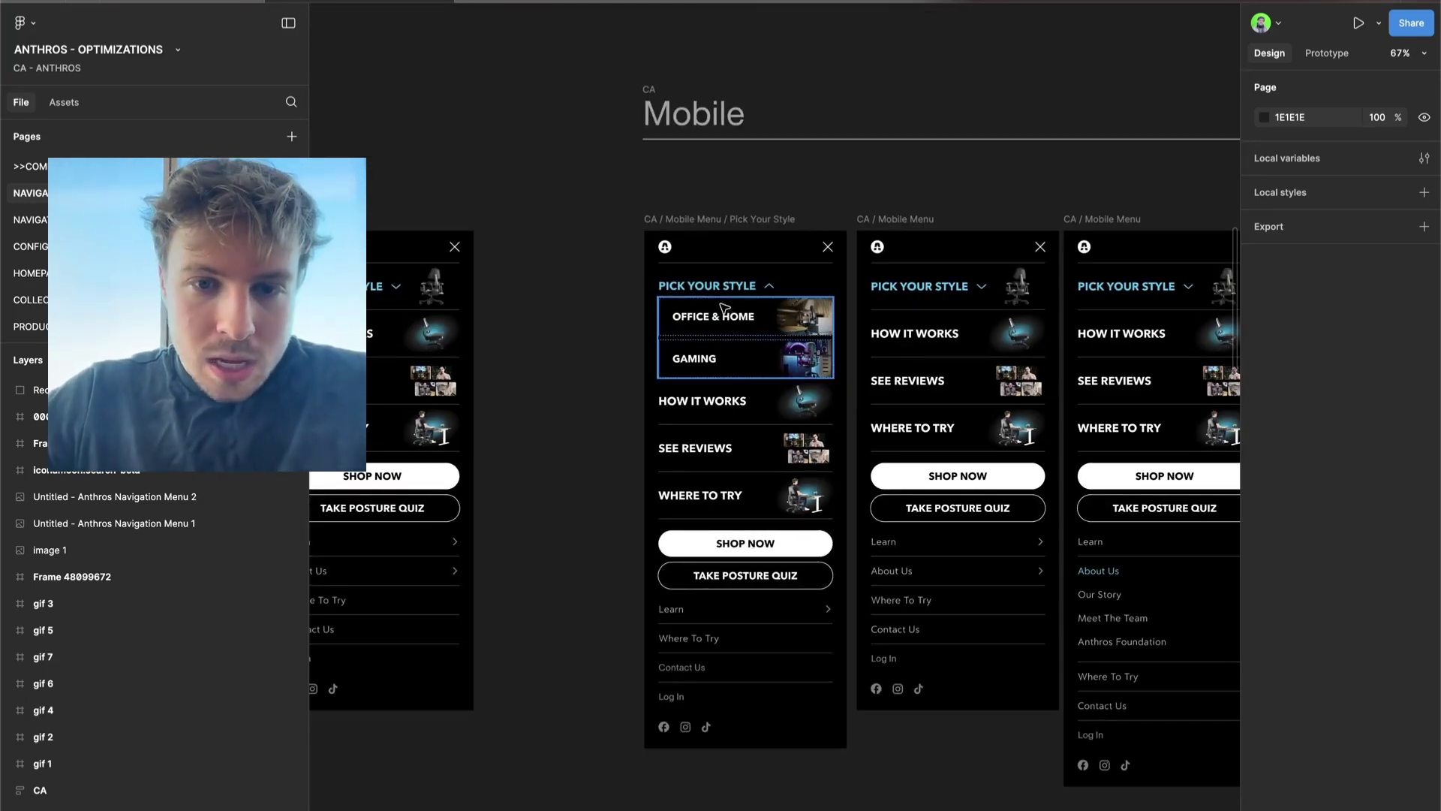
pyautogui.scroll(5, 784, 270)
pyautogui.click(764, 387)
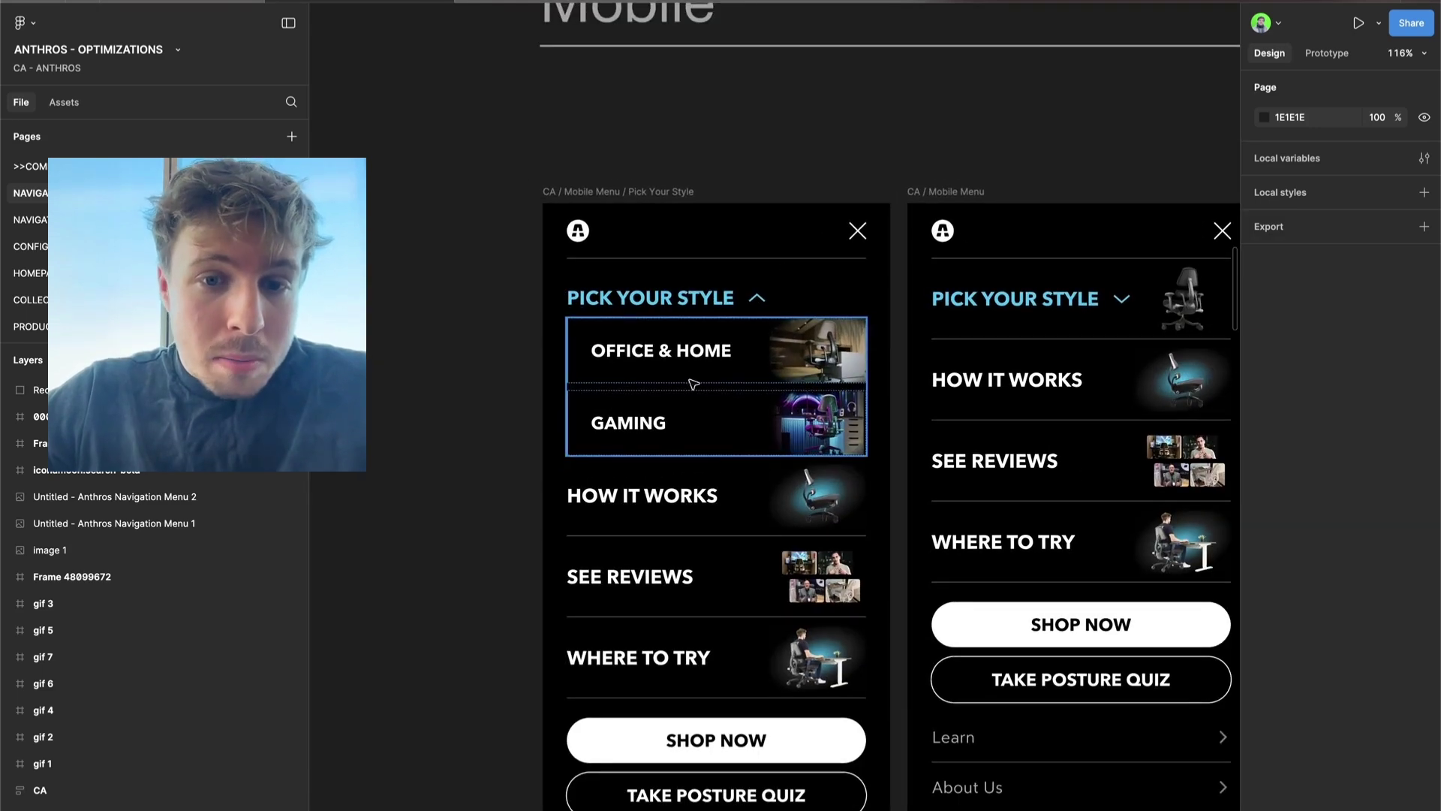
pyautogui.scroll(-3, 722, 360)
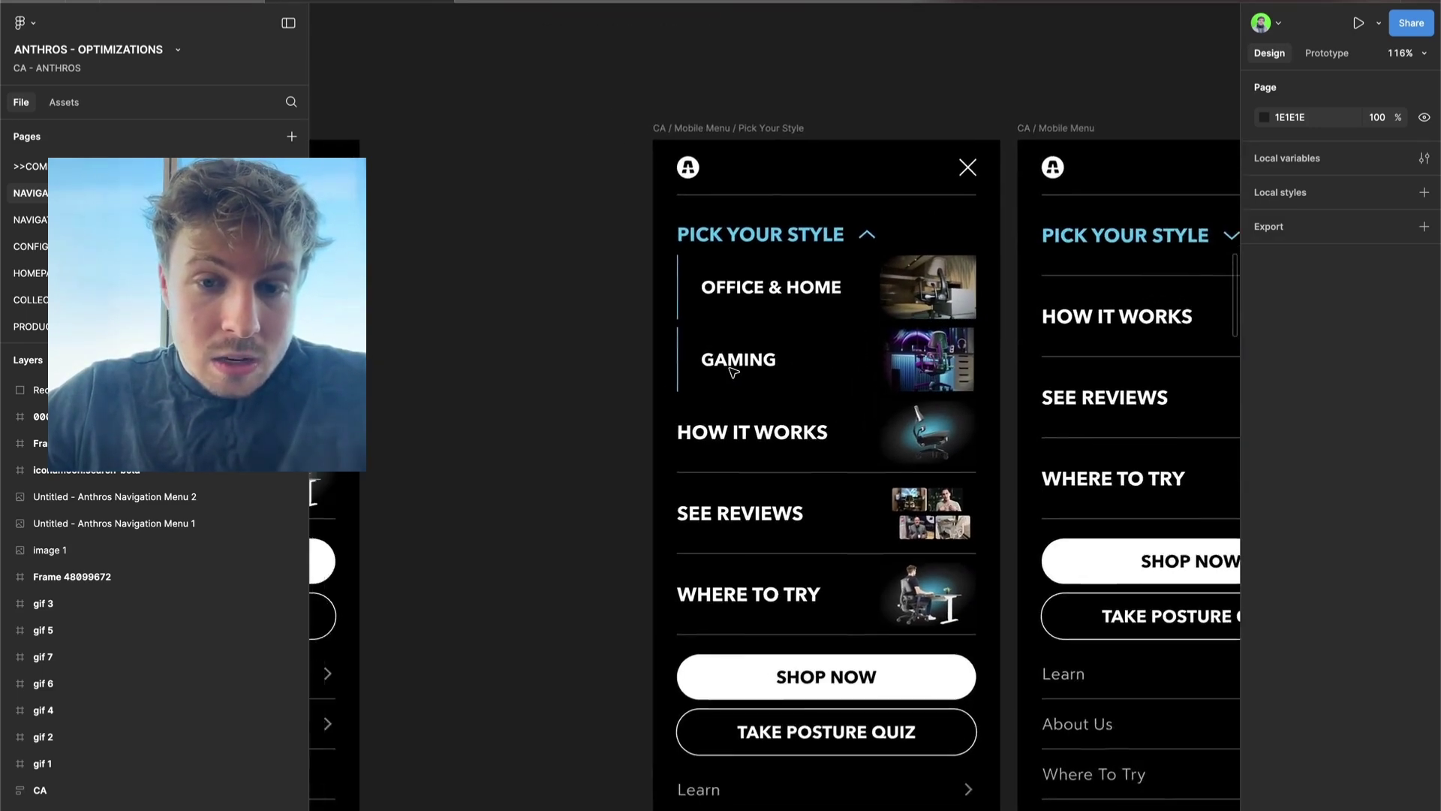
pyautogui.click(642, 397)
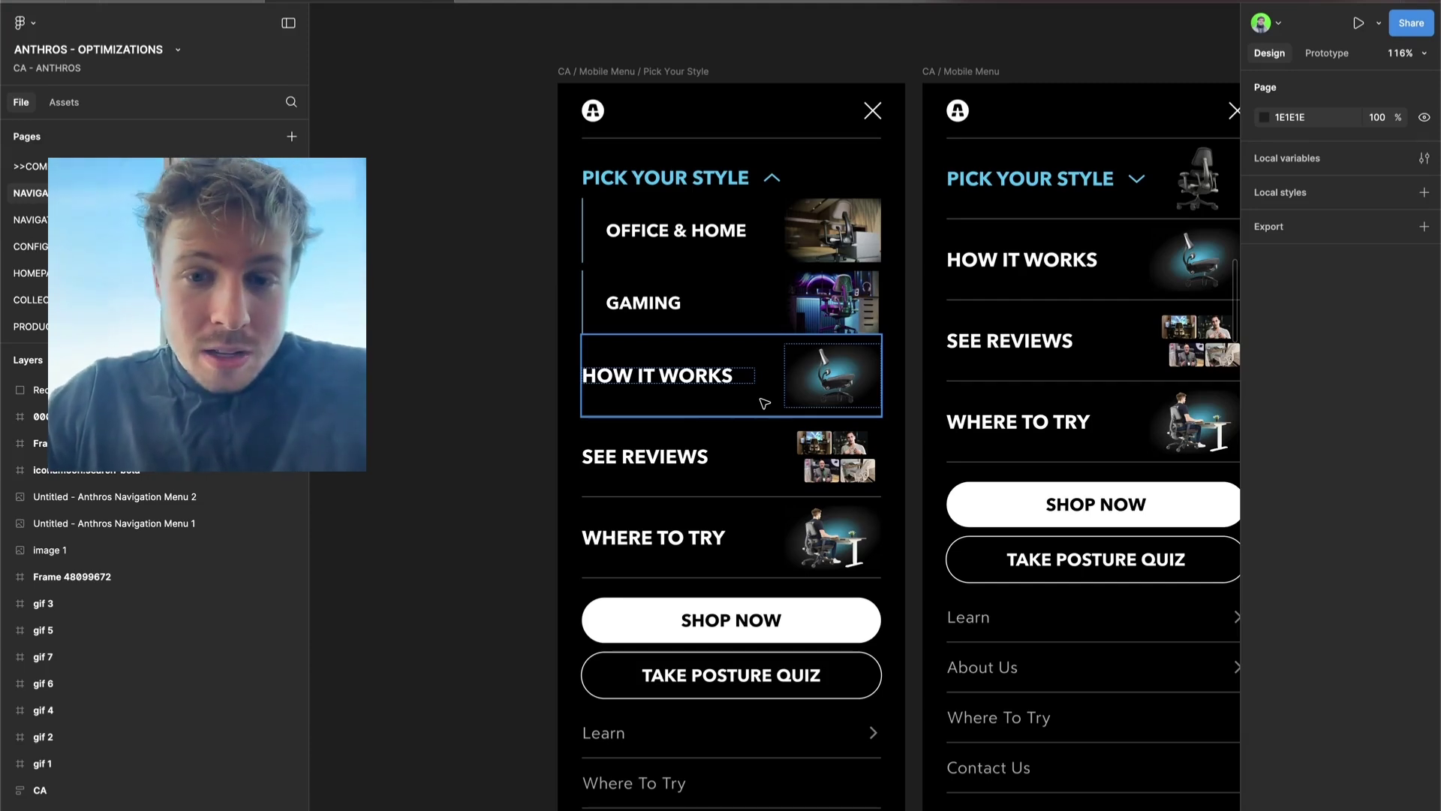
pyautogui.scroll(-4, 764, 404)
pyautogui.click(831, 304)
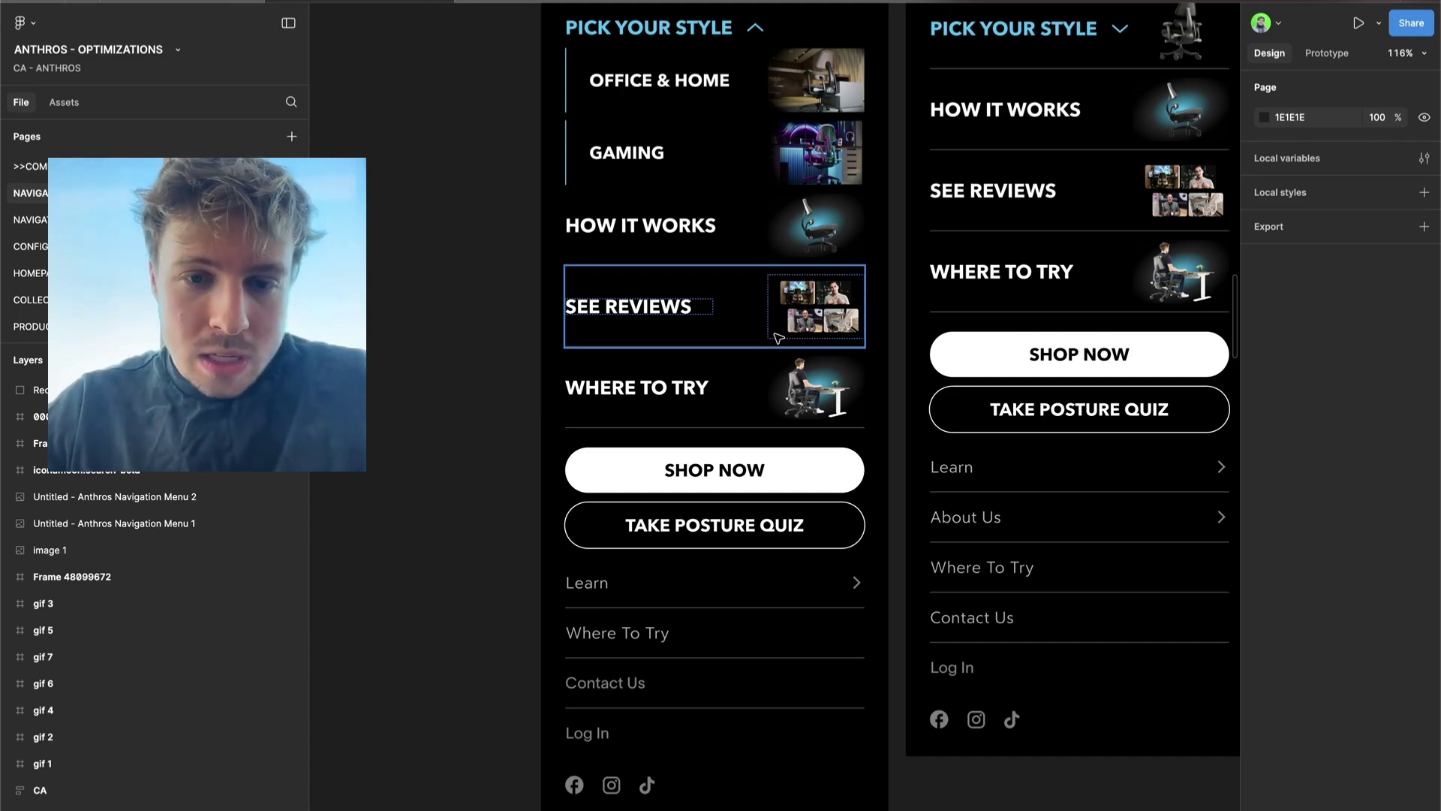
pyautogui.click(763, 380)
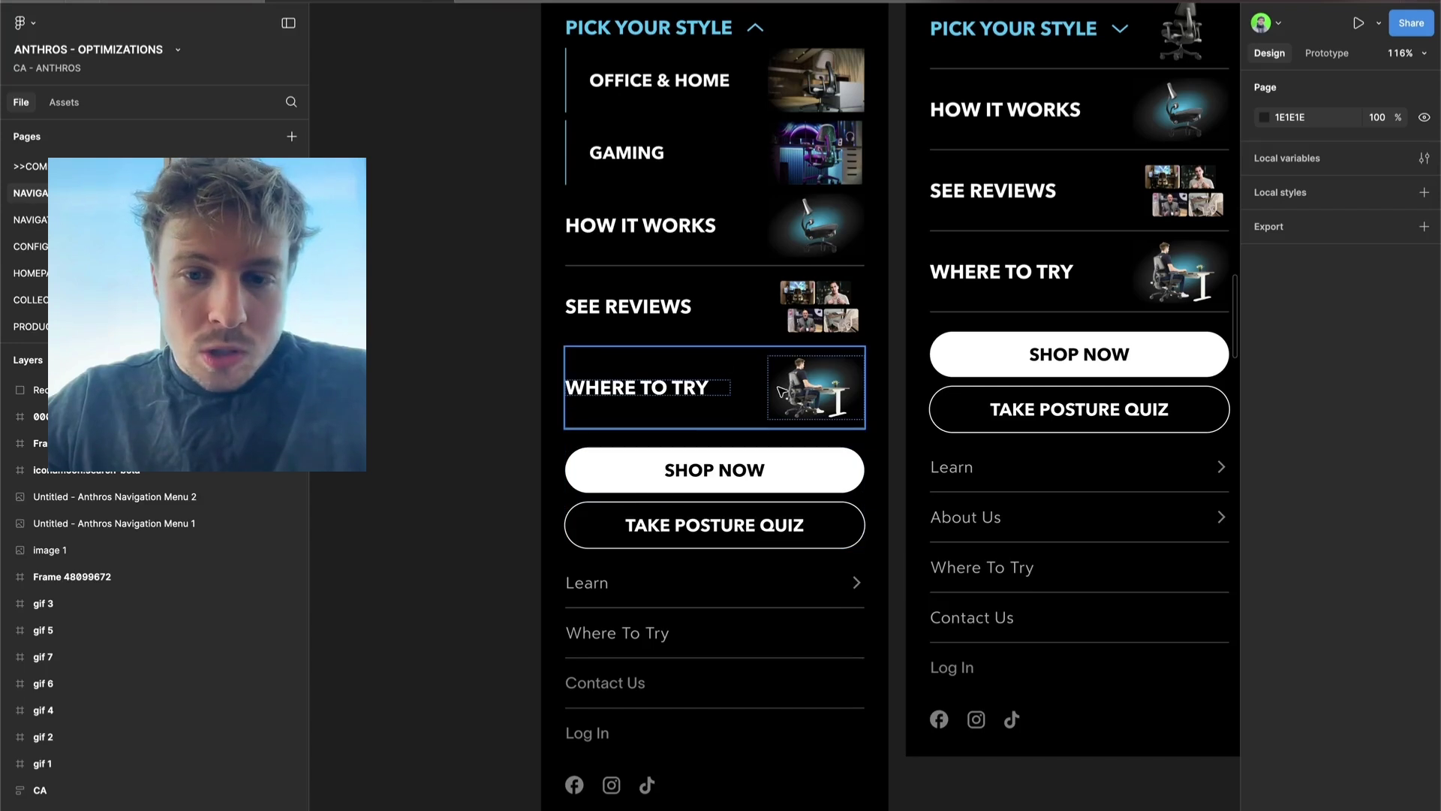
pyautogui.scroll(2, 781, 391)
pyautogui.hscroll(1, 782, 391)
pyautogui.scroll(-1, 785, 390)
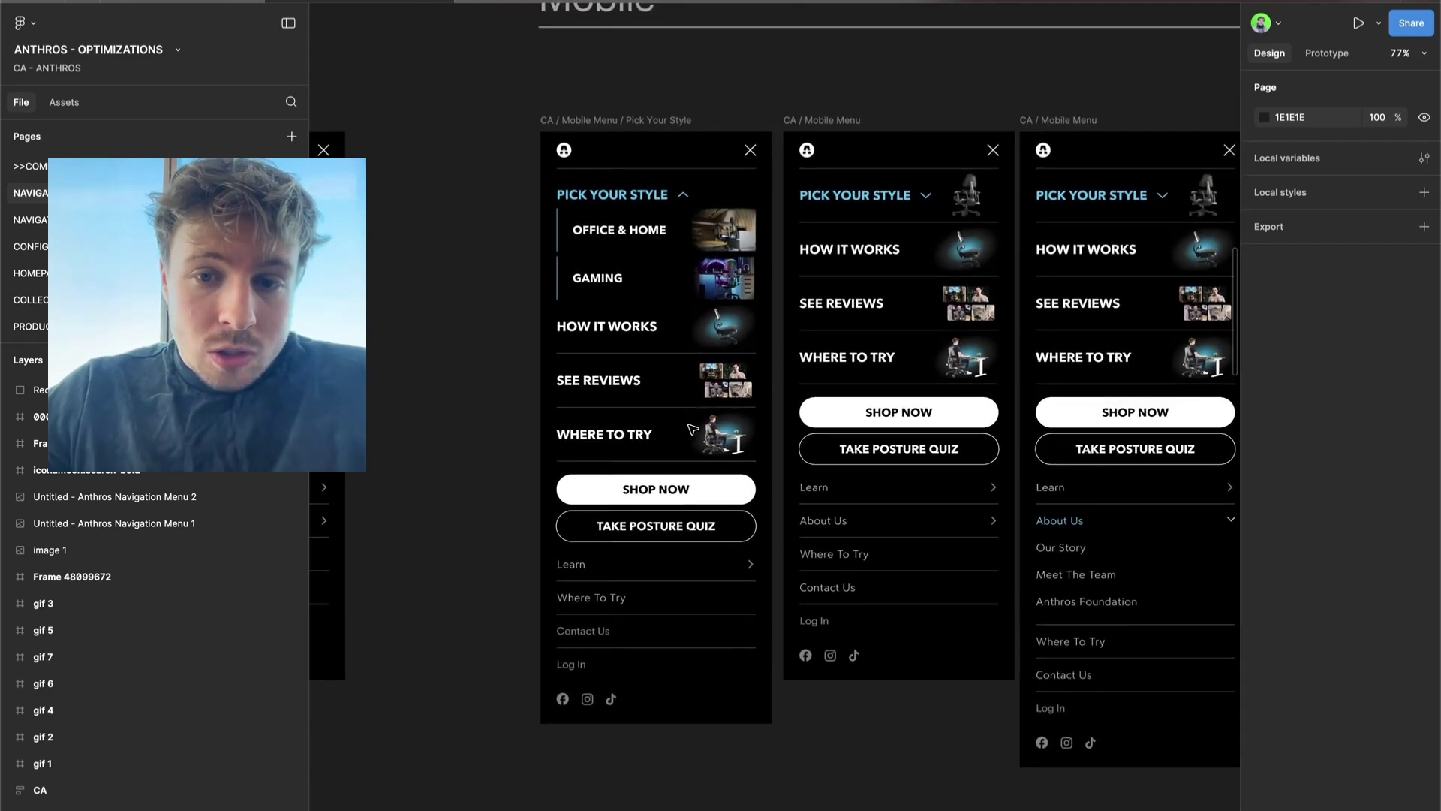
# Inspect the Shop Now and Take Posture Quiz buttons in the expanded Pick Your Style menu by selecting each in turn.
pyautogui.scroll(-2, 702, 734)
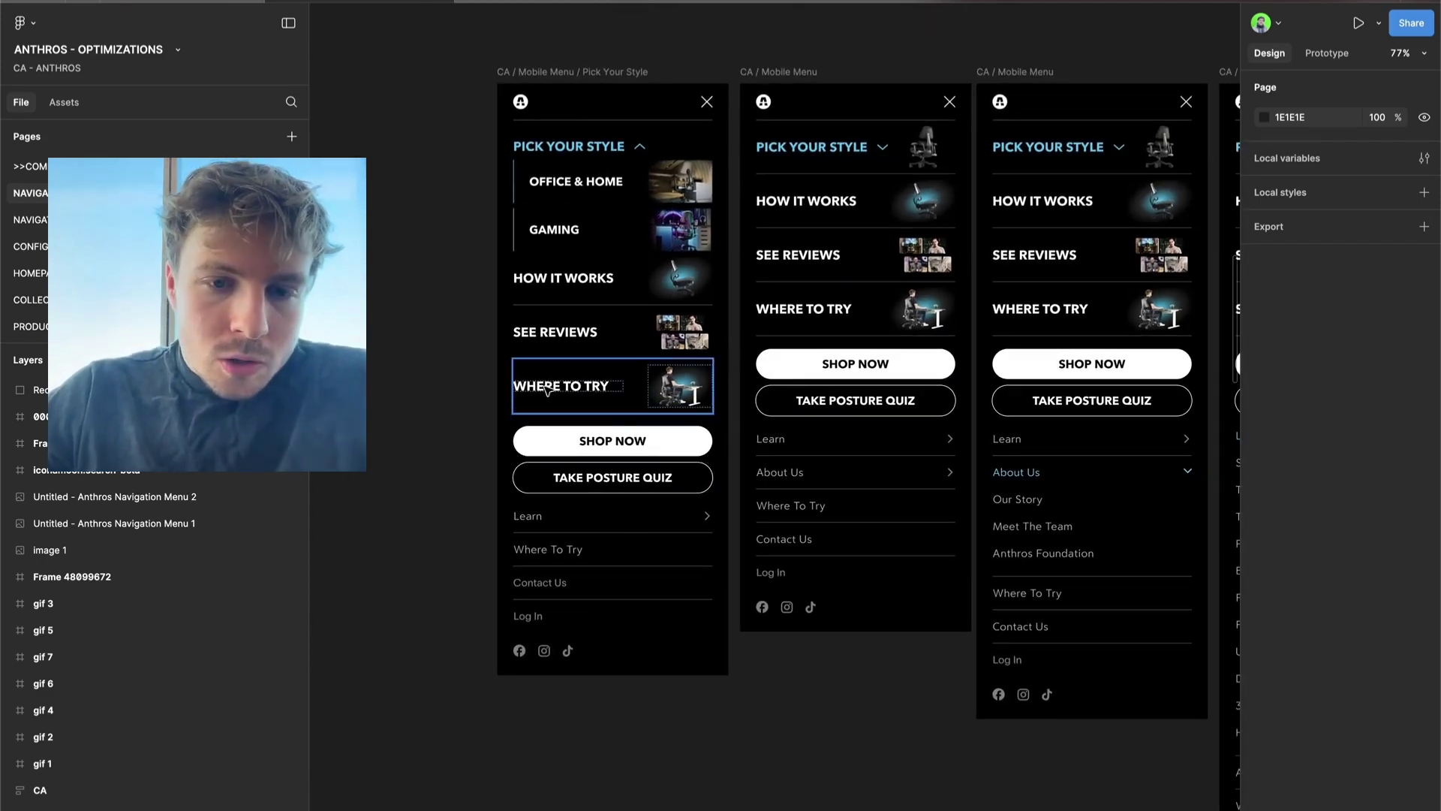
pyautogui.scroll(3, 635, 459)
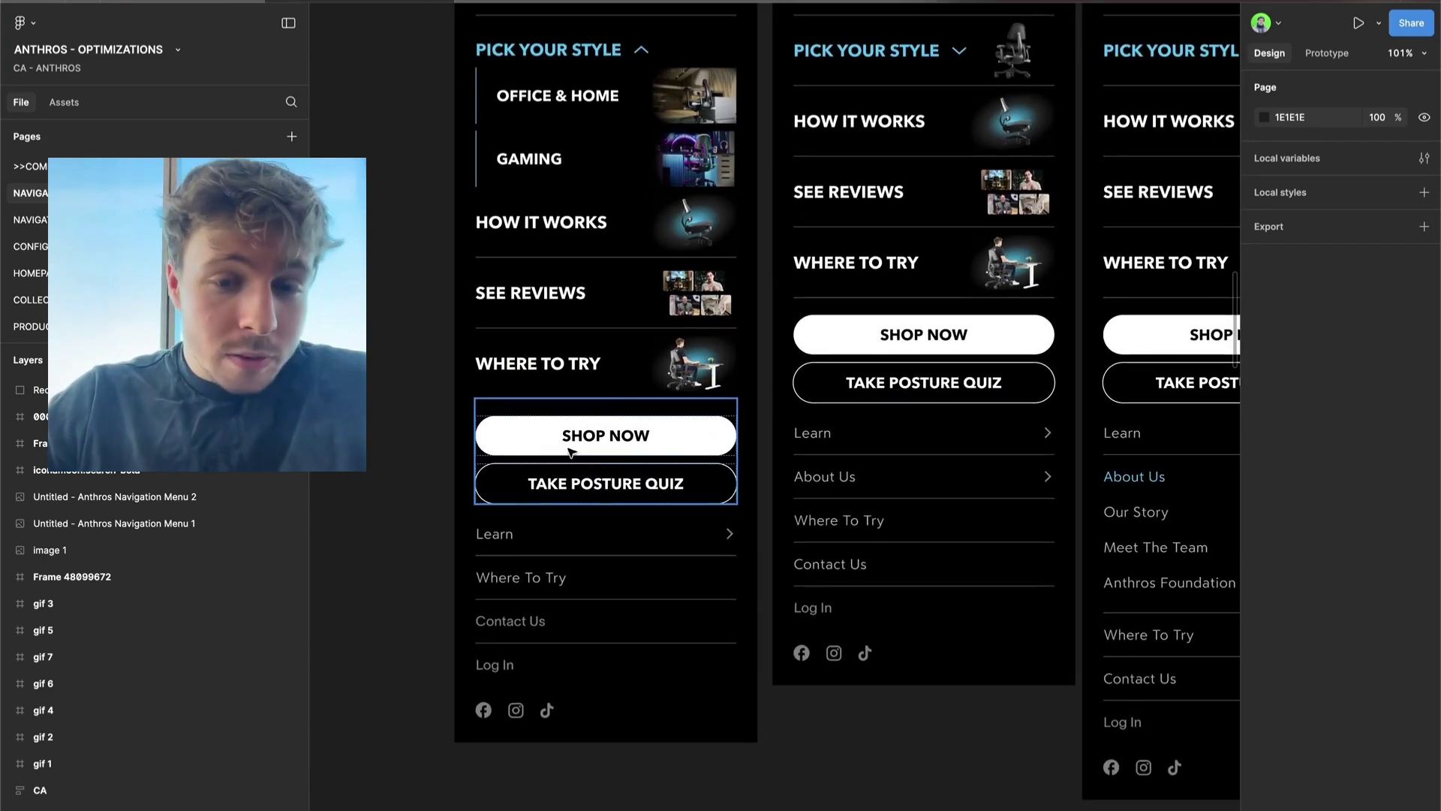
pyautogui.doubleClick(662, 443)
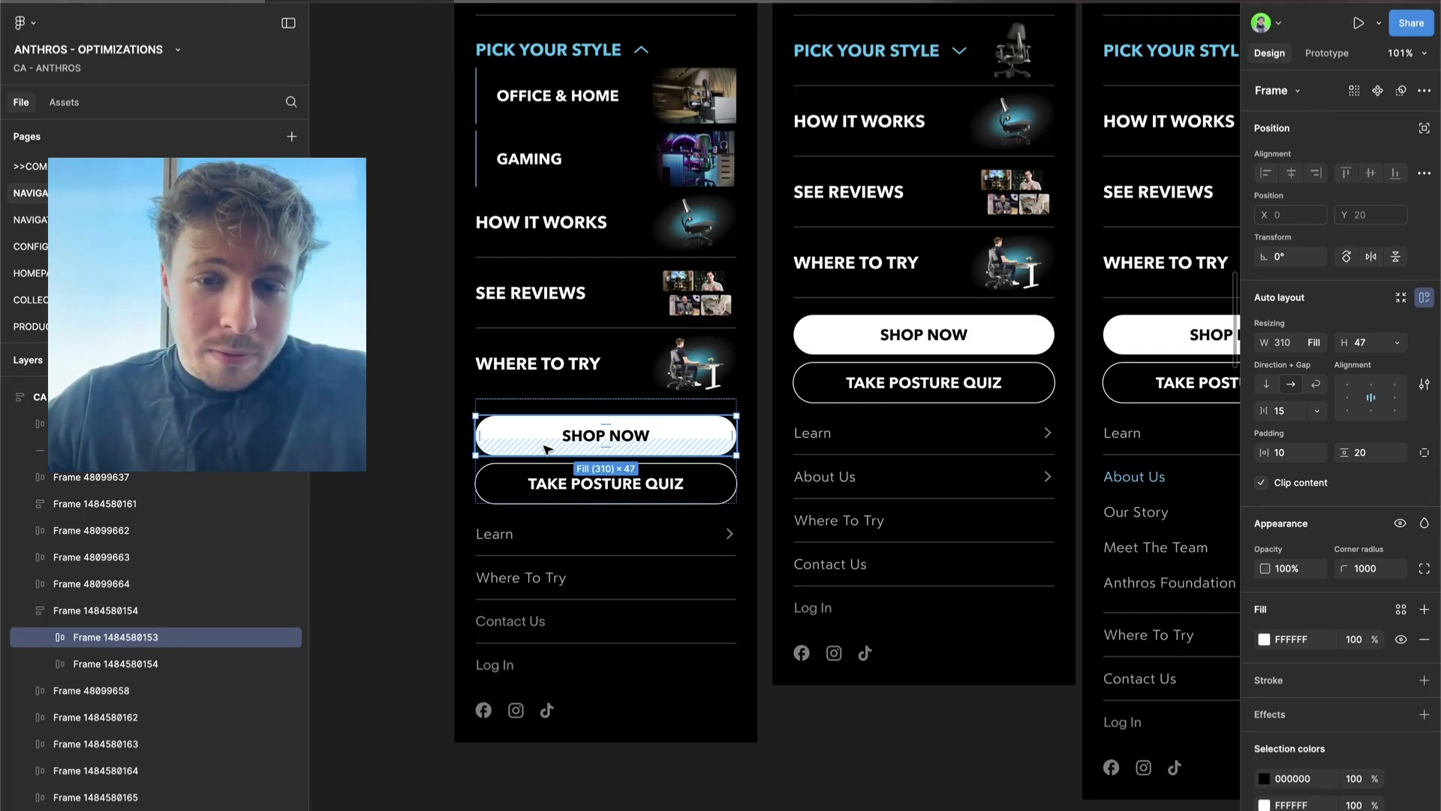
pyautogui.press('Escape')
pyautogui.scroll(3, 962, 351)
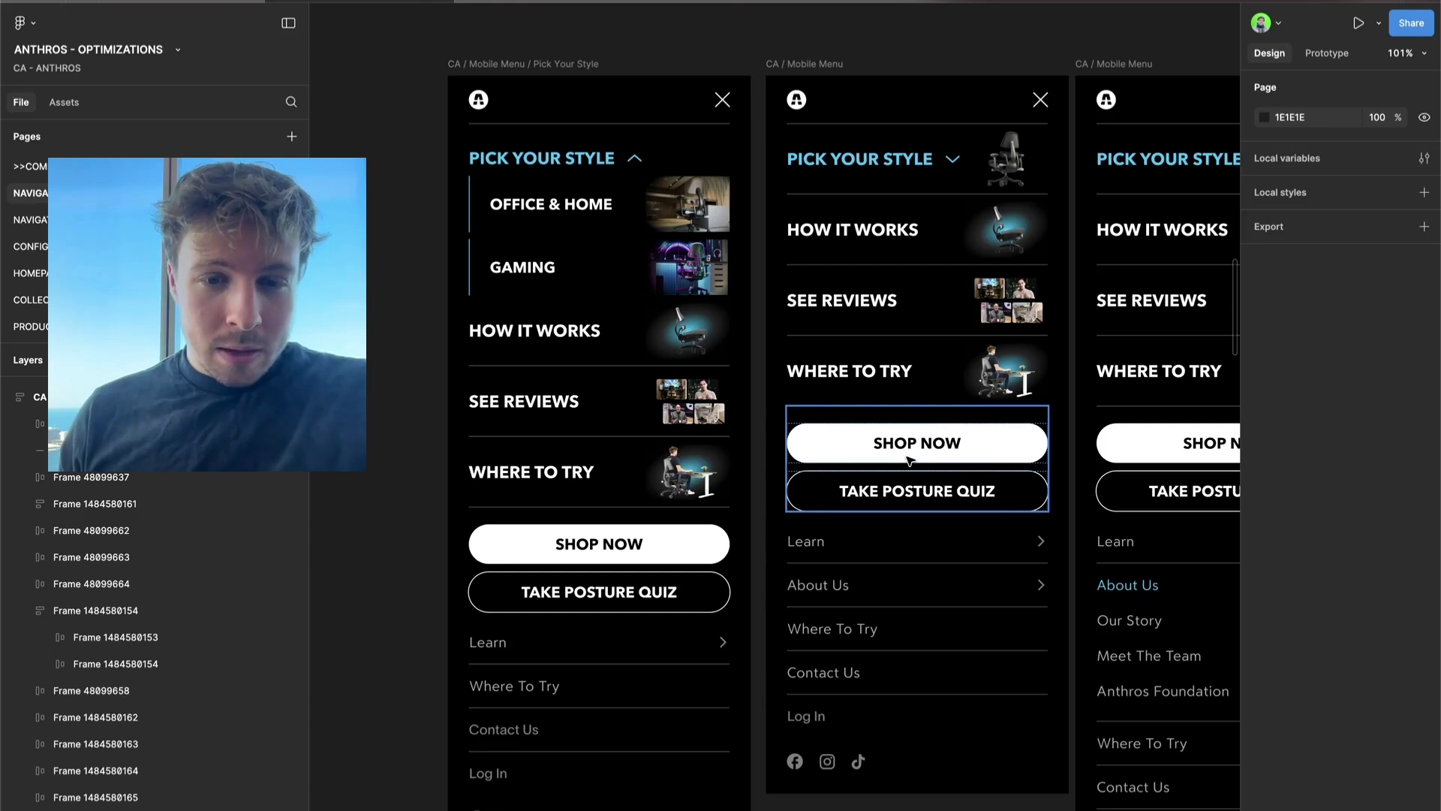
pyautogui.doubleClick(610, 591)
pyautogui.scroll(-2, 611, 590)
pyautogui.hscroll(-1, 610, 591)
pyautogui.click(458, 539)
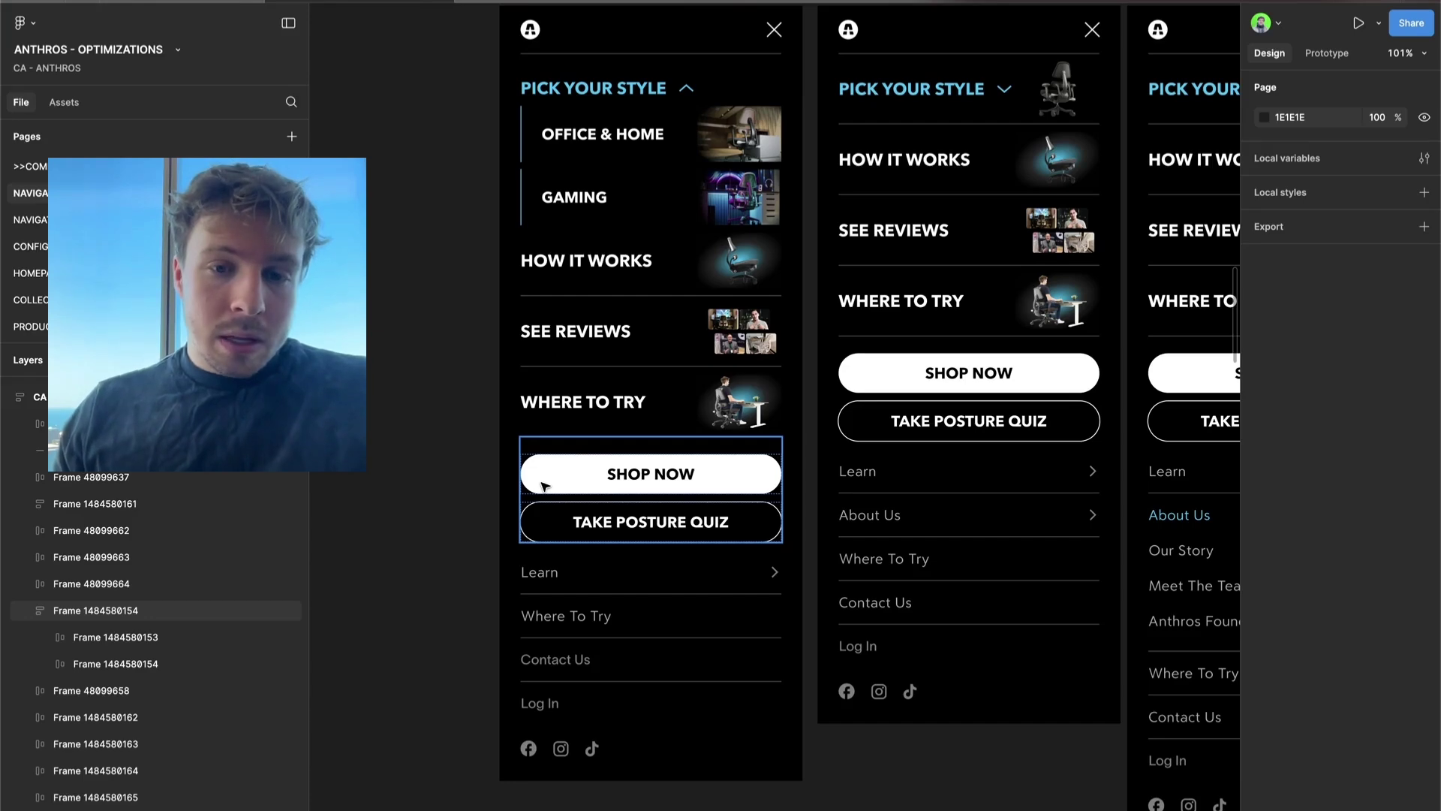
pyautogui.doubleClick(589, 521)
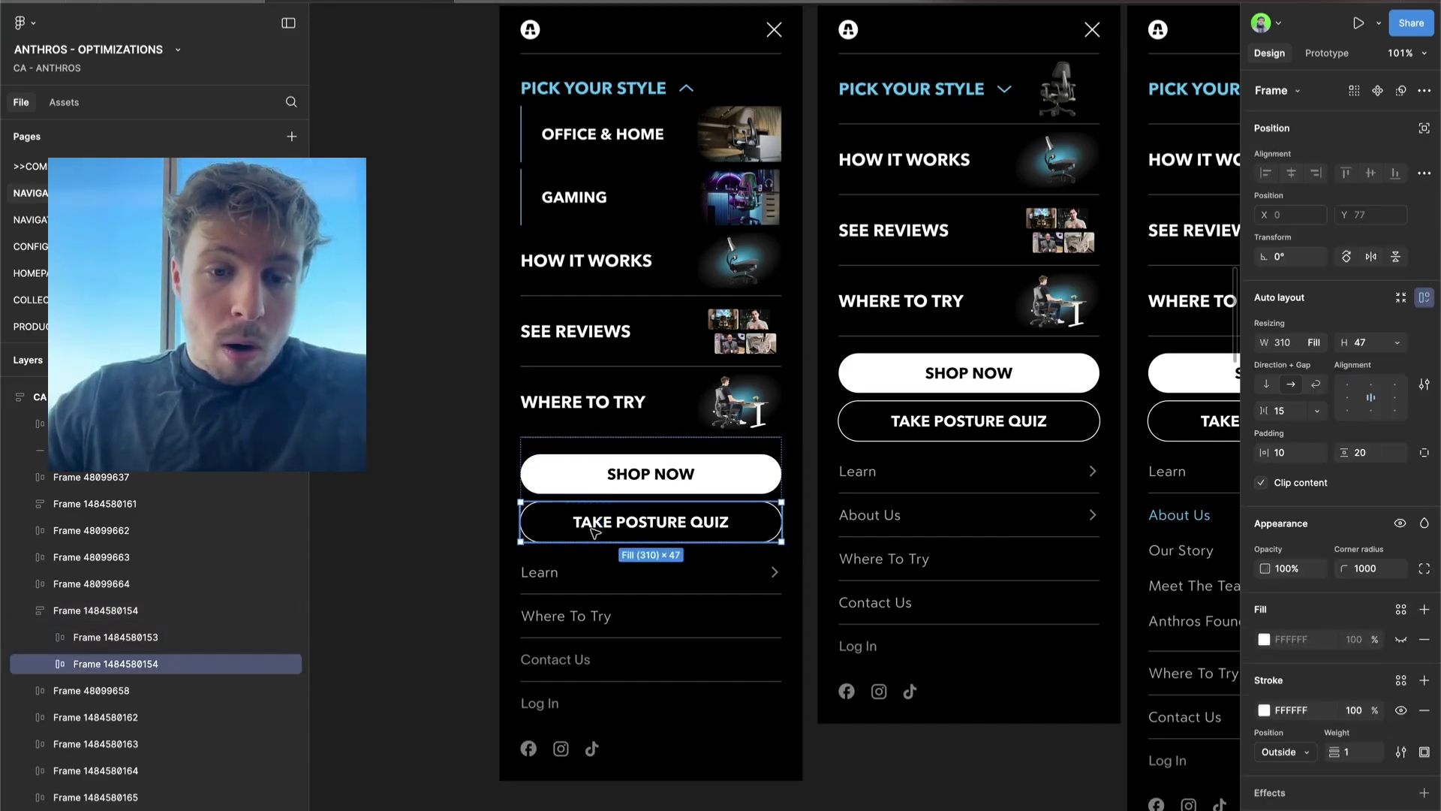
# Deselect the quiz button and examine the secondary links and social icons beneath the buttons in the dark mobile menus.
pyautogui.scroll(-5, 647, 520)
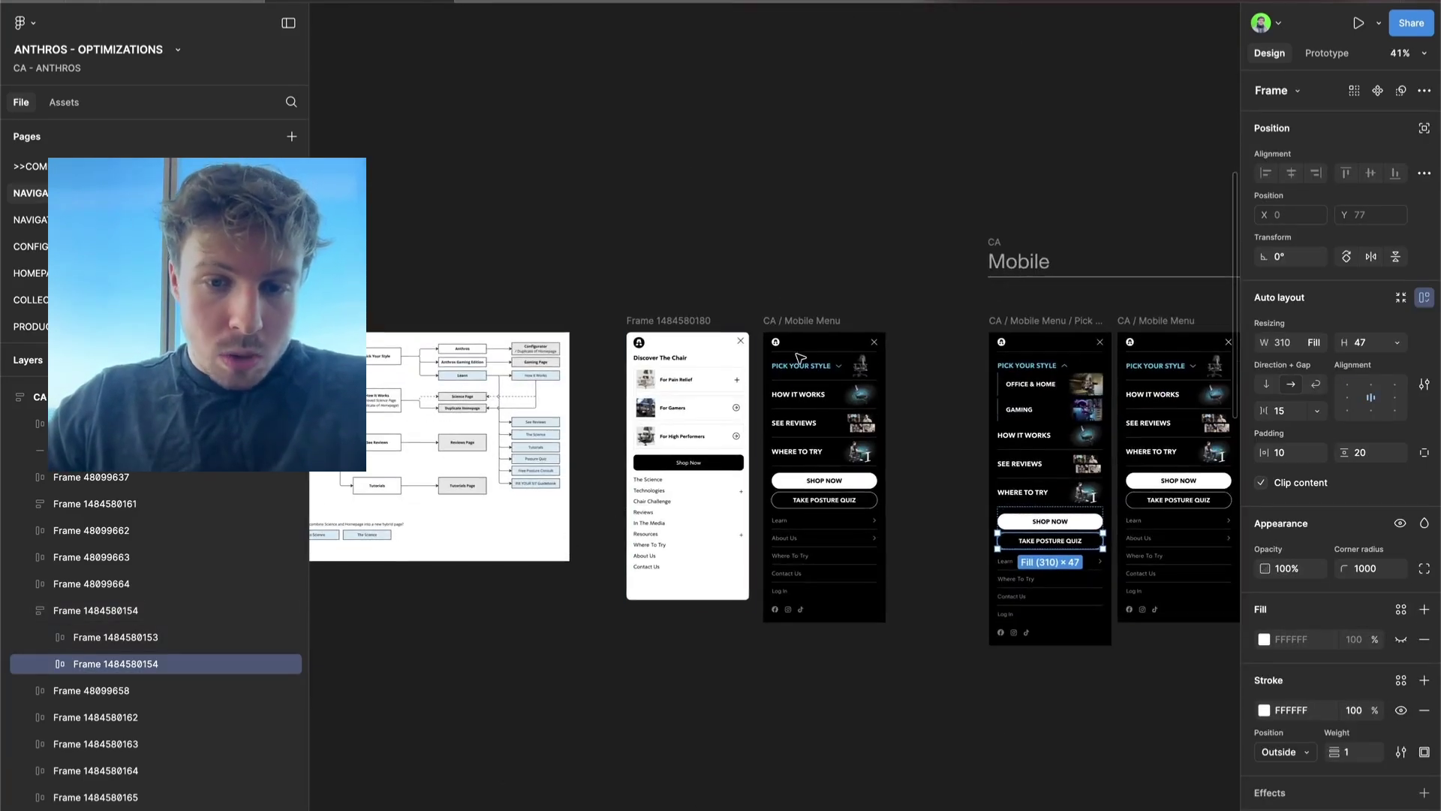
pyautogui.scroll(3, 698, 478)
pyautogui.hscroll(5, 692, 451)
pyautogui.scroll(3, 526, 488)
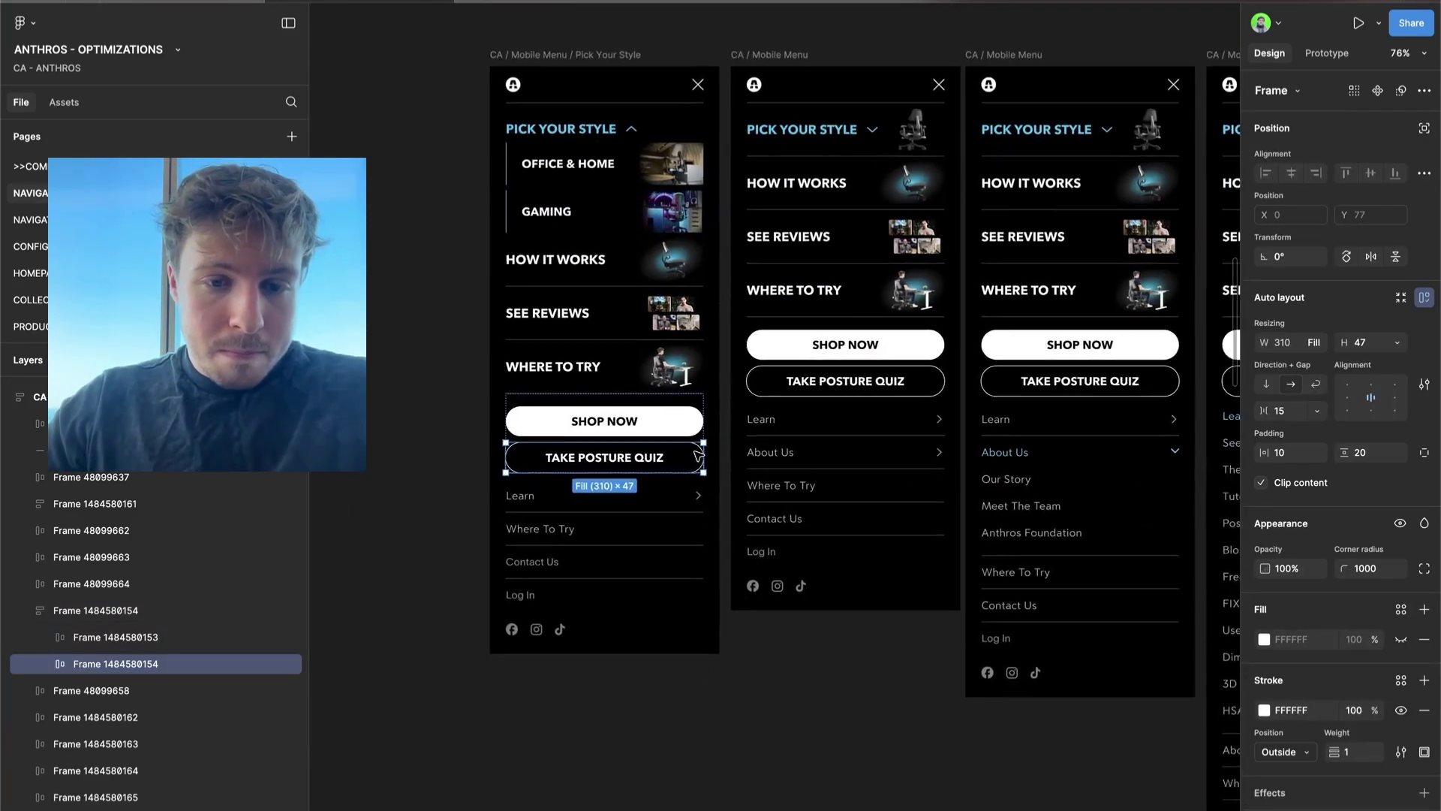
pyautogui.click(460, 520)
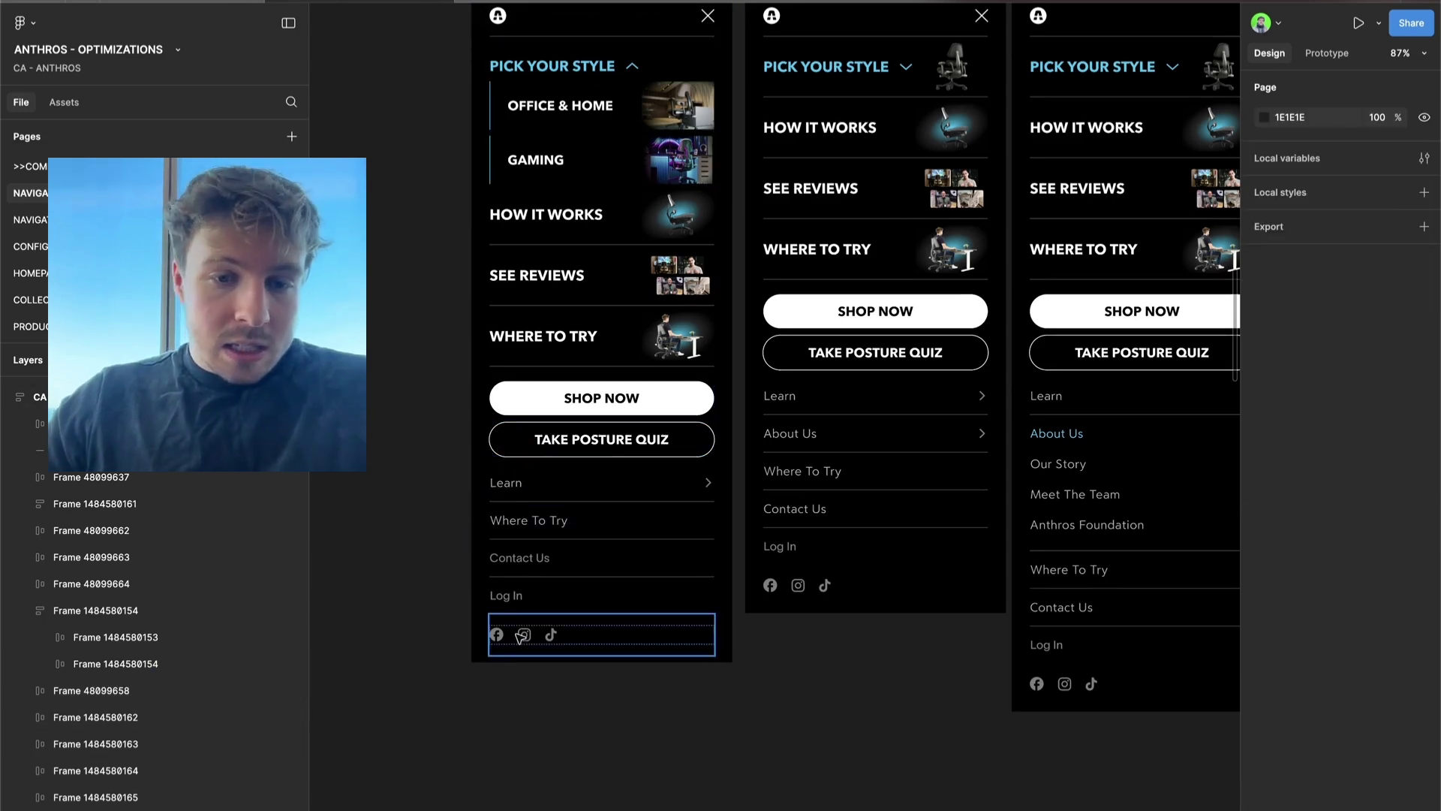
# Select the Where To Try row in the expanded Pick Your Style menu and compare the secondary links across the dark menu variants.
pyautogui.click(544, 522)
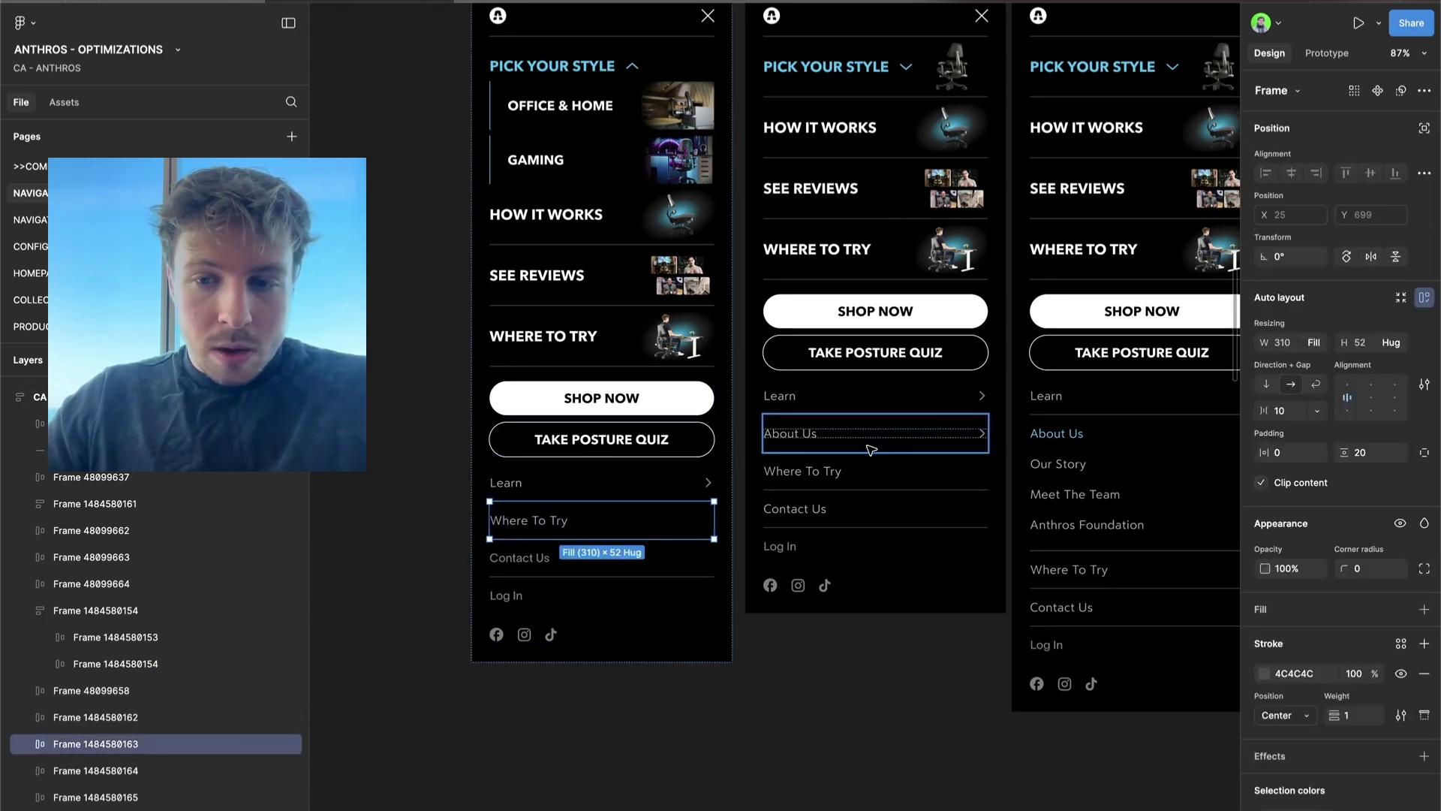
pyautogui.hscroll(3, 575, 520)
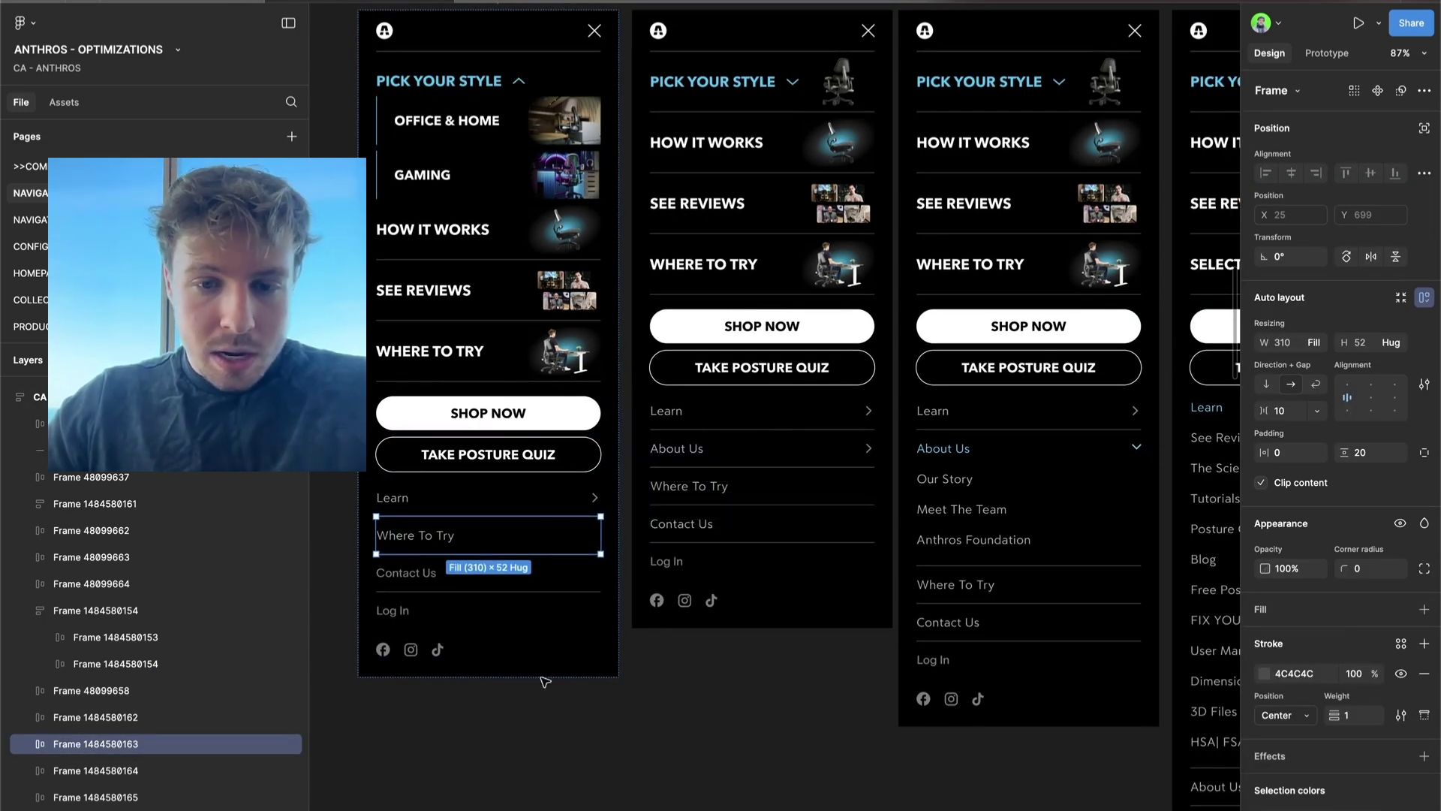
pyautogui.hscroll(-2, 488, 582)
pyautogui.scroll(-1, 488, 582)
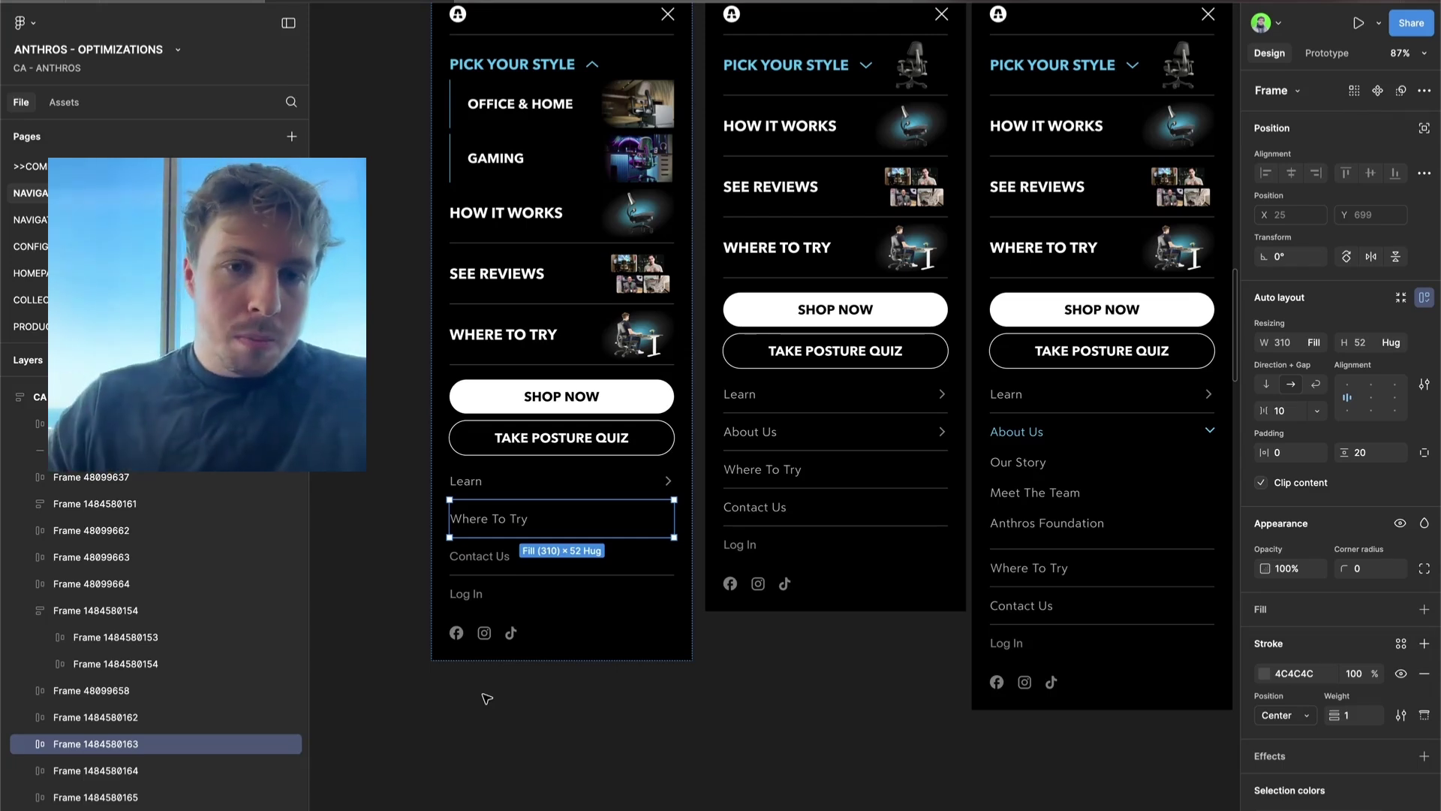
# Switch to Chrome and open the live anthros.com site's mobile menu in the responsive device view.
pyautogui.press('super+Tab')
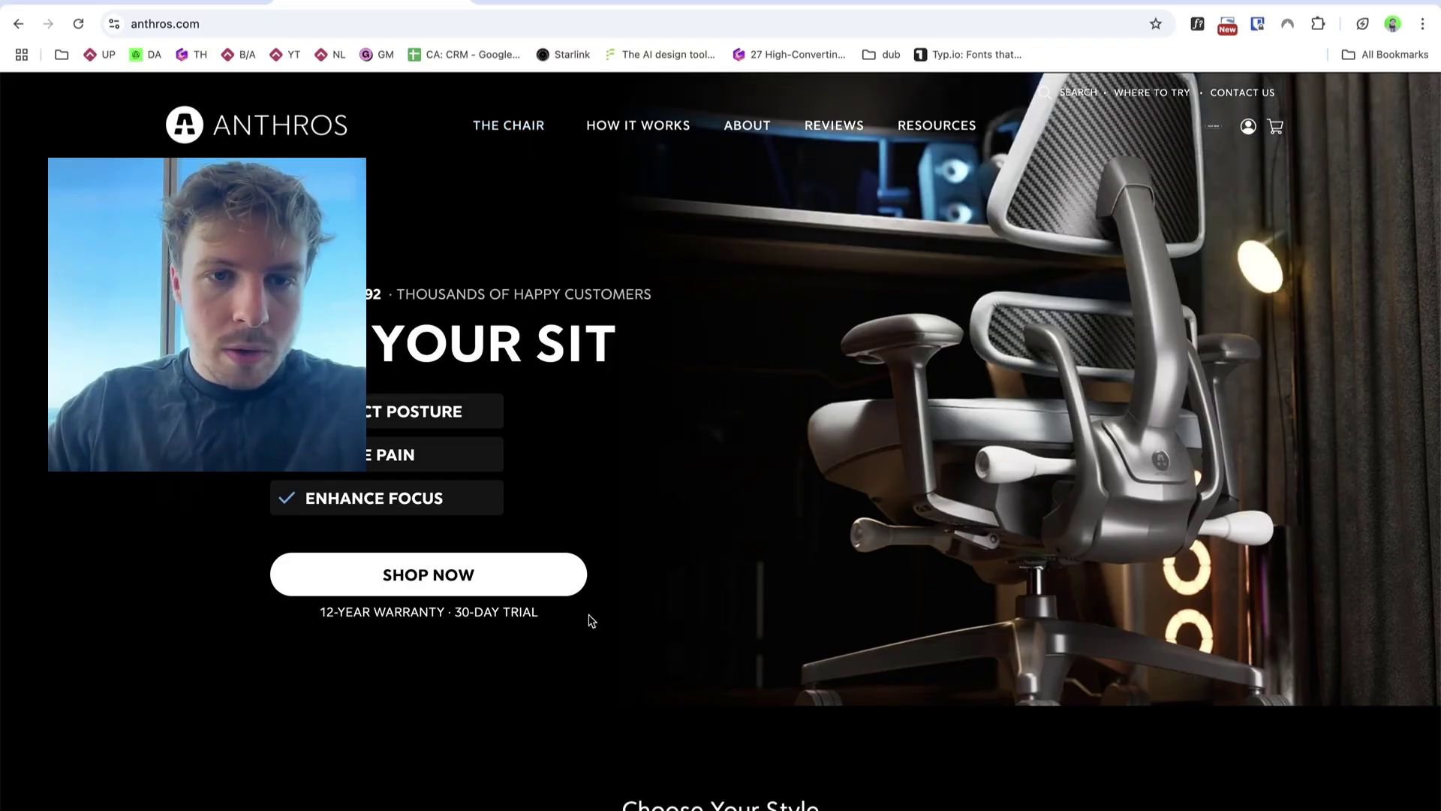
pyautogui.moveTo(527, 141)
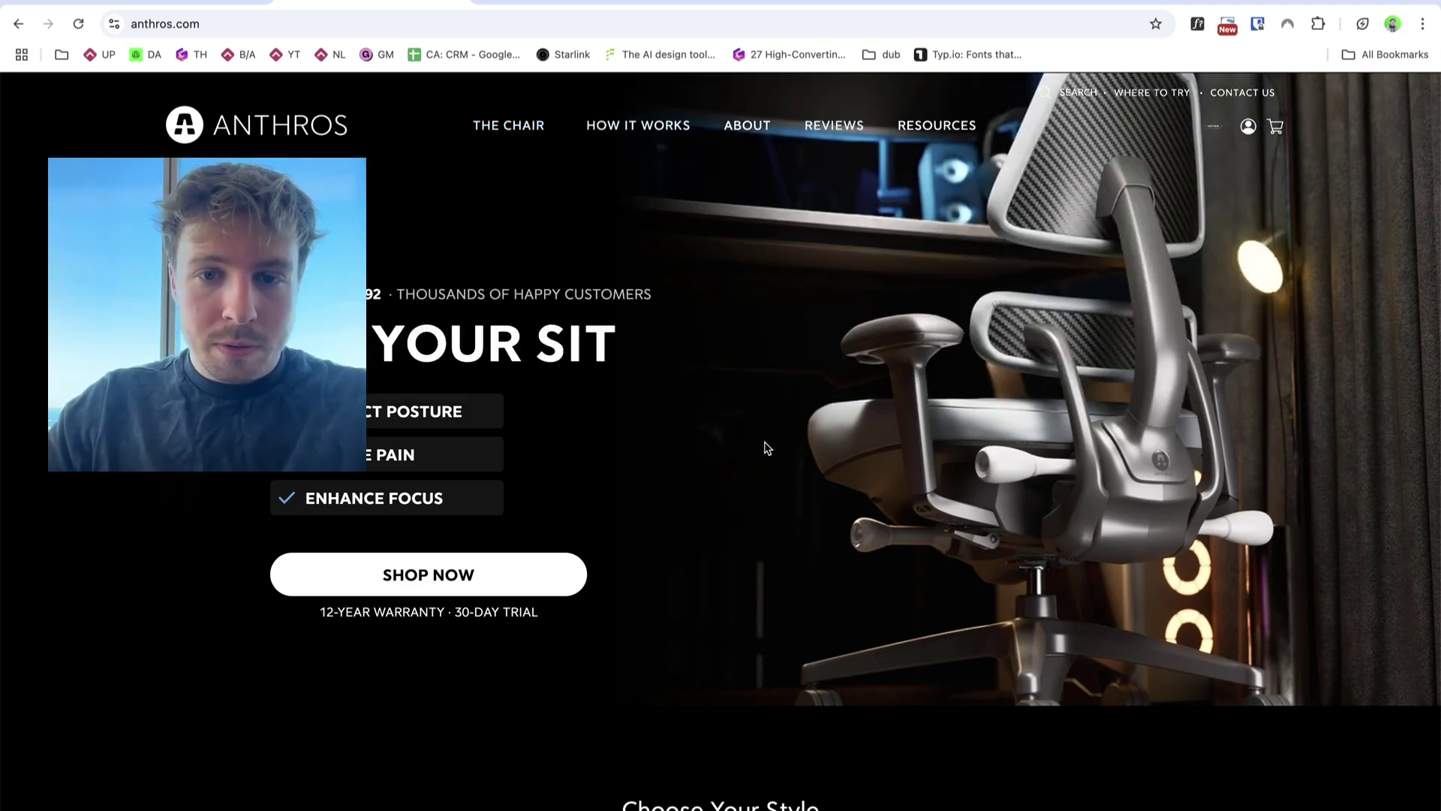
pyautogui.press('super+alt+i')
pyautogui.click(753, 153)
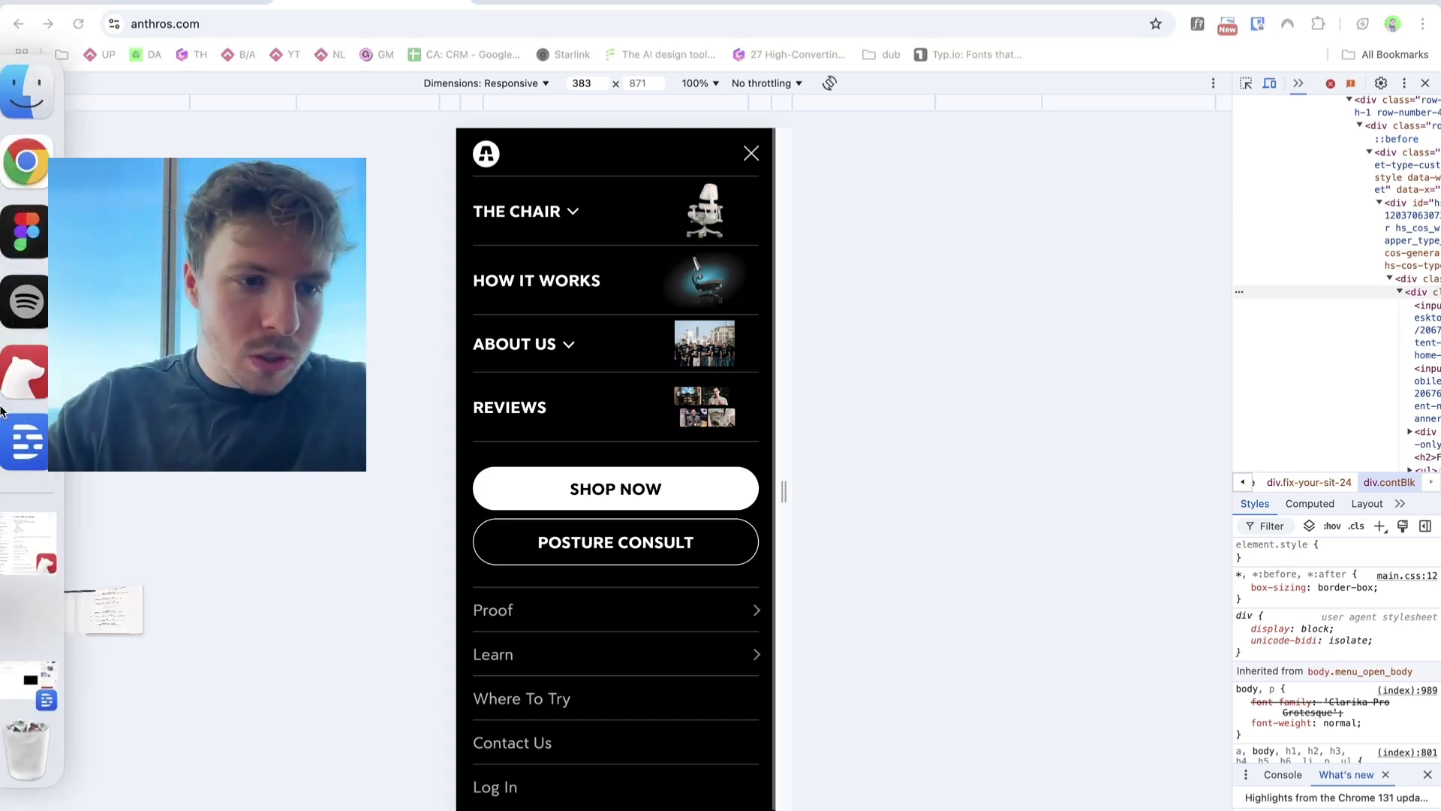
# Switch back to Figma and move the four rho desktop navigation frames up, closer beneath the V7 mobile menus.
pyautogui.click(44, 475)
pyautogui.click(34, 264)
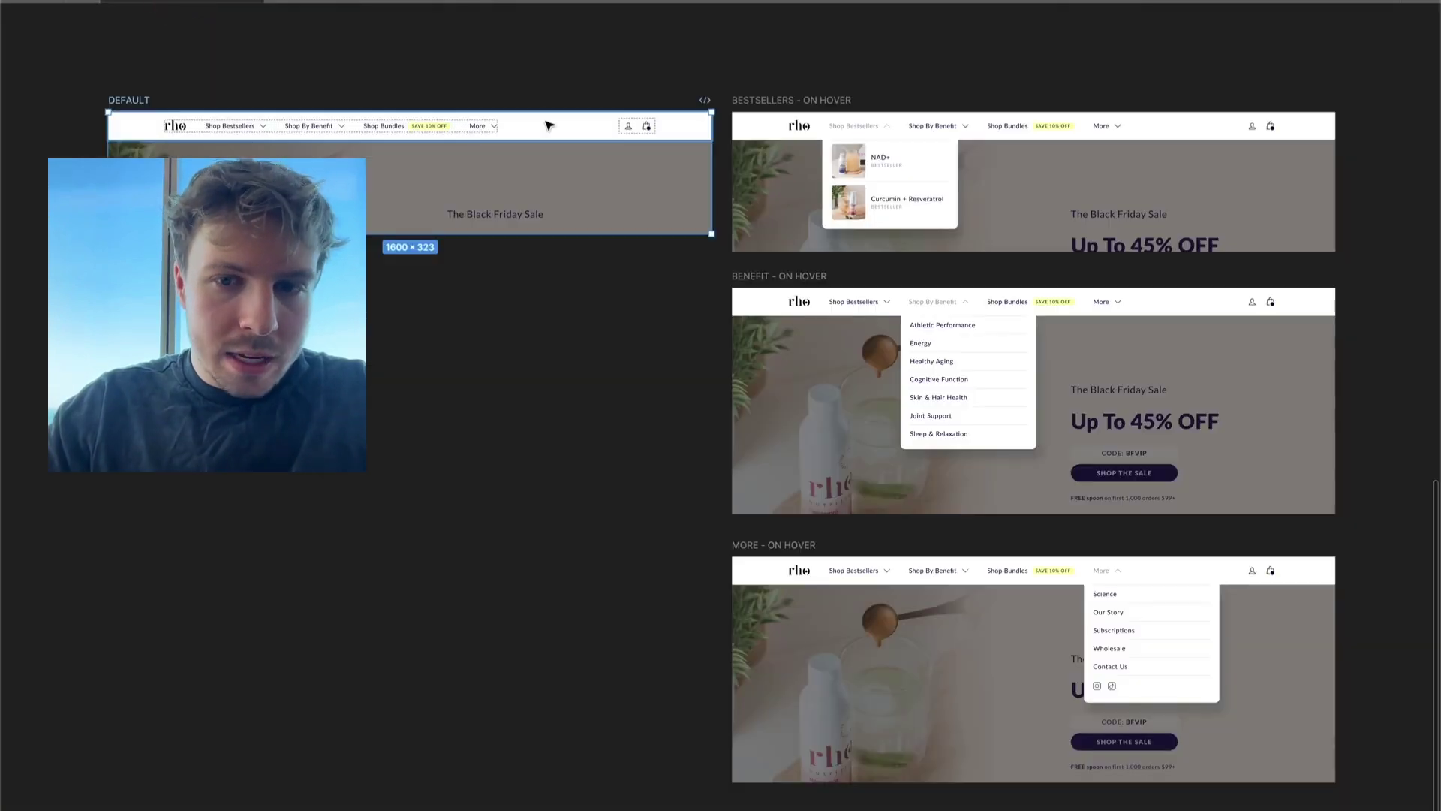
pyautogui.scroll(-10, 549, 125)
pyautogui.scroll(5, 547, 122)
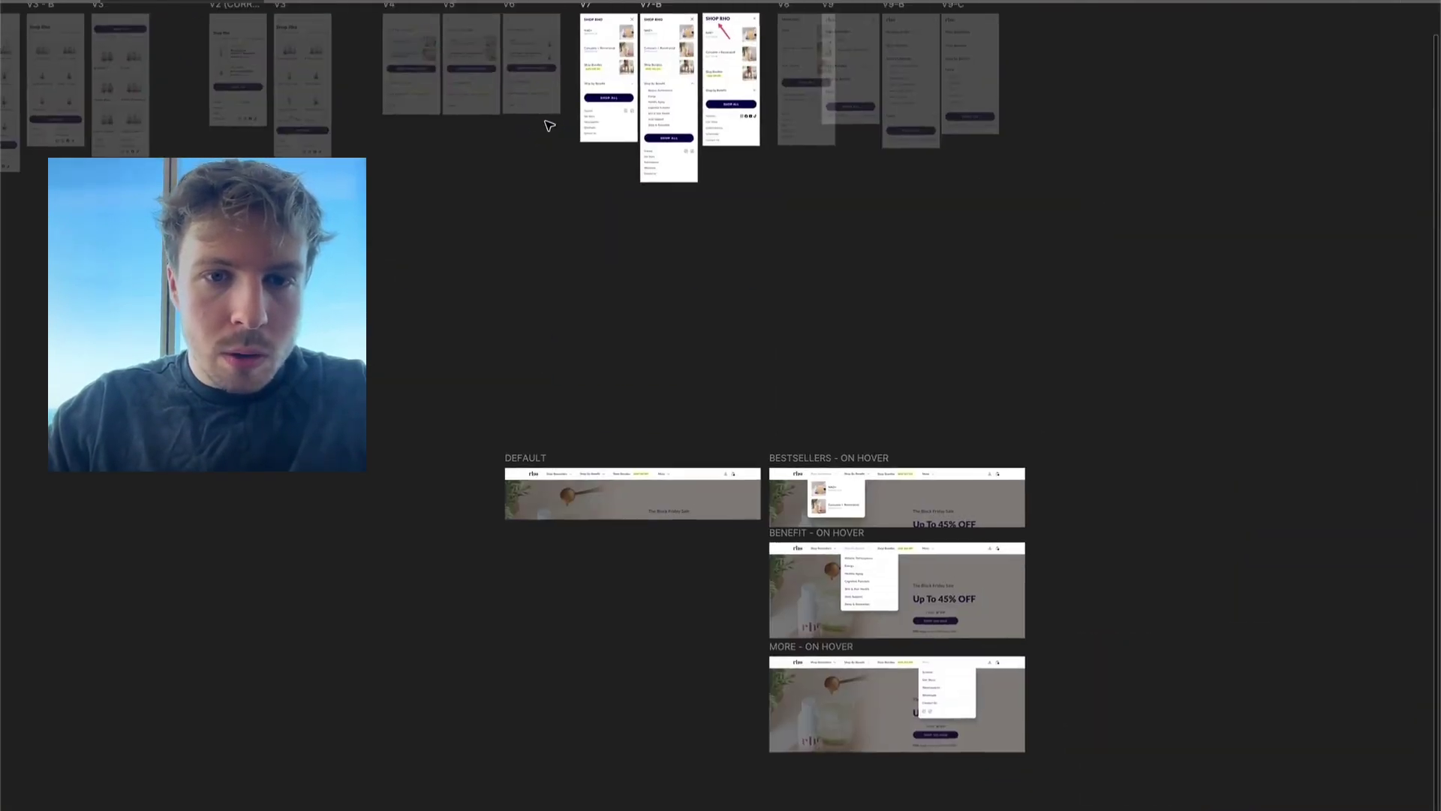
pyautogui.moveTo(990, 681); pyautogui.dragTo(508, 348)
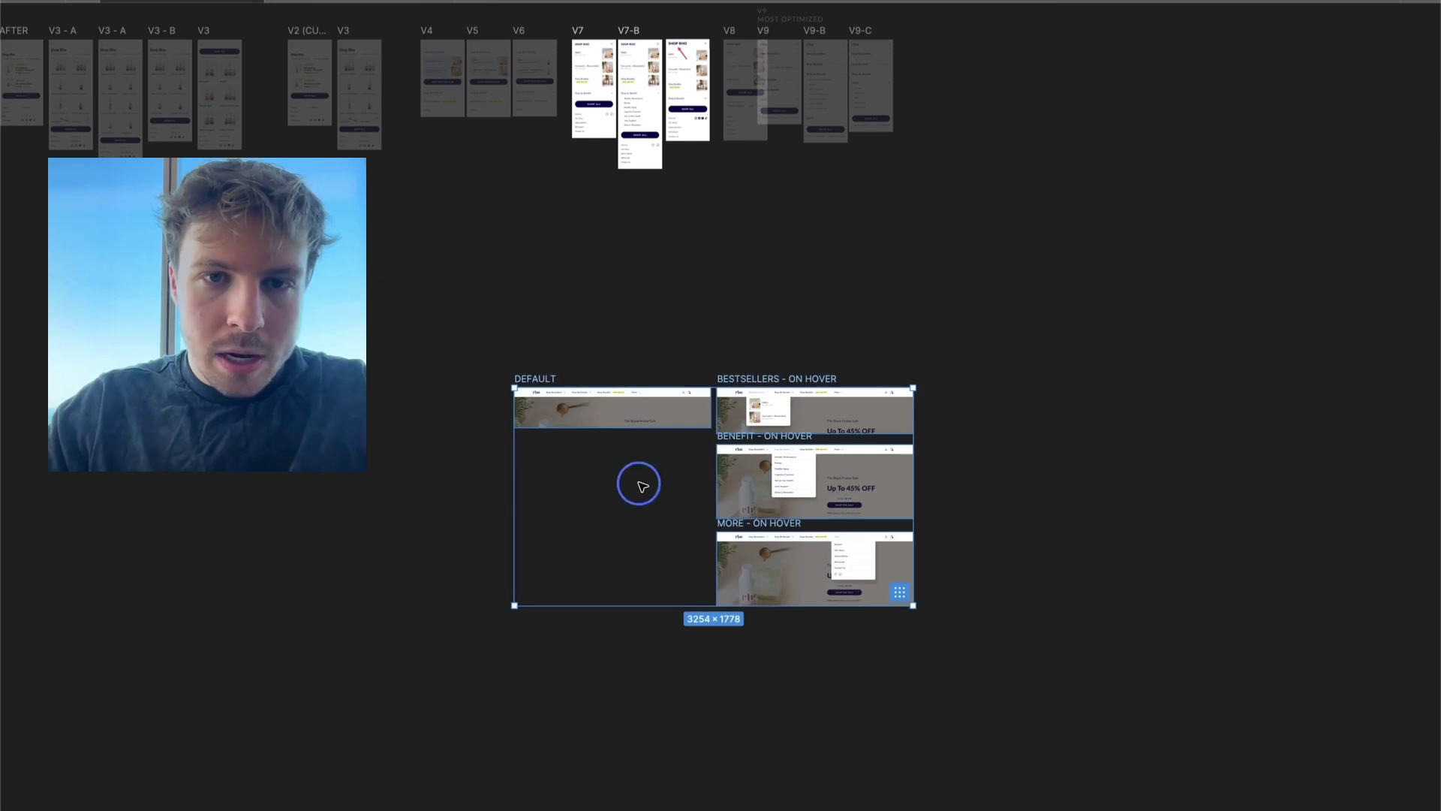
pyautogui.moveTo(641, 483); pyautogui.dragTo(705, 314)
pyautogui.scroll(5, 682, 160)
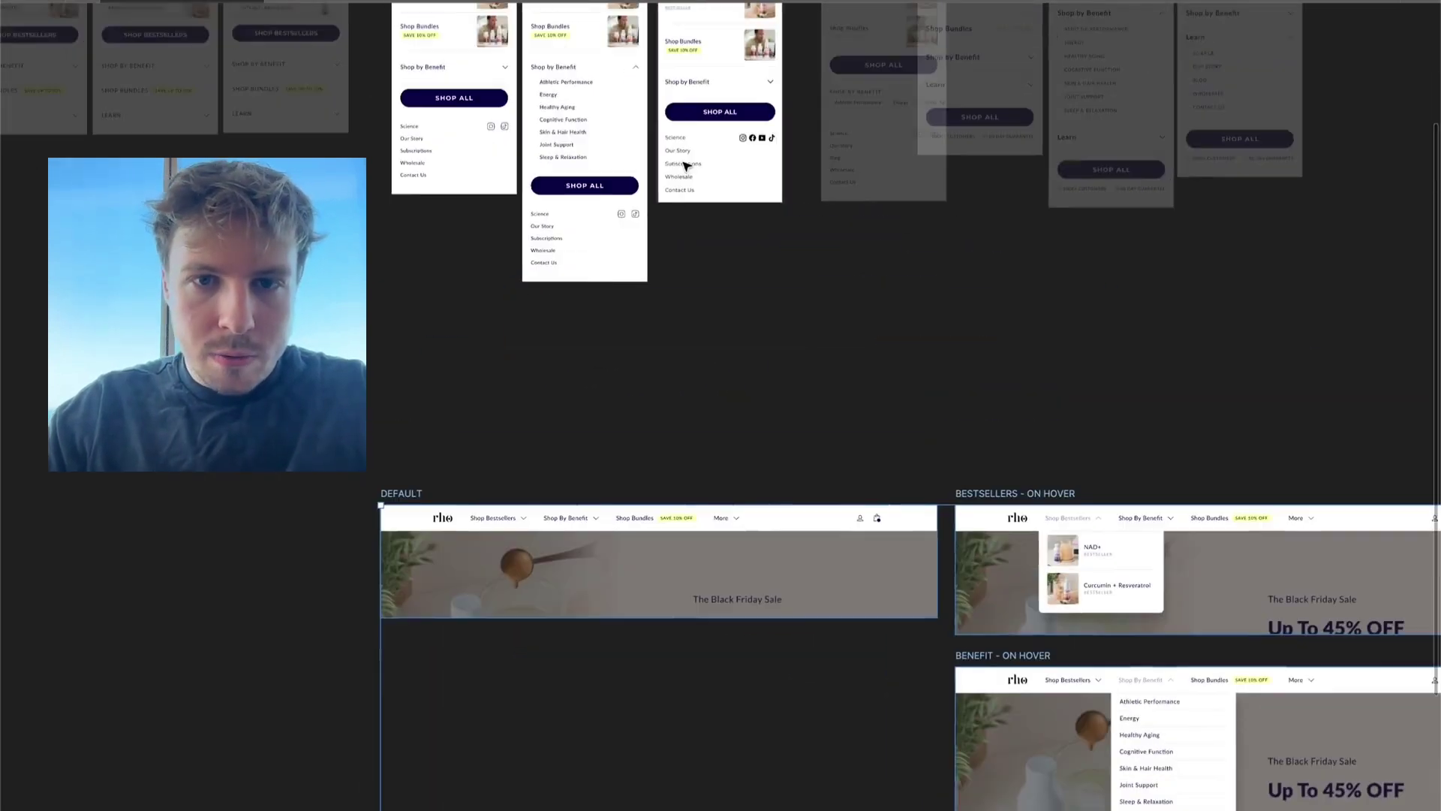
pyautogui.scroll(-10, 735, 480)
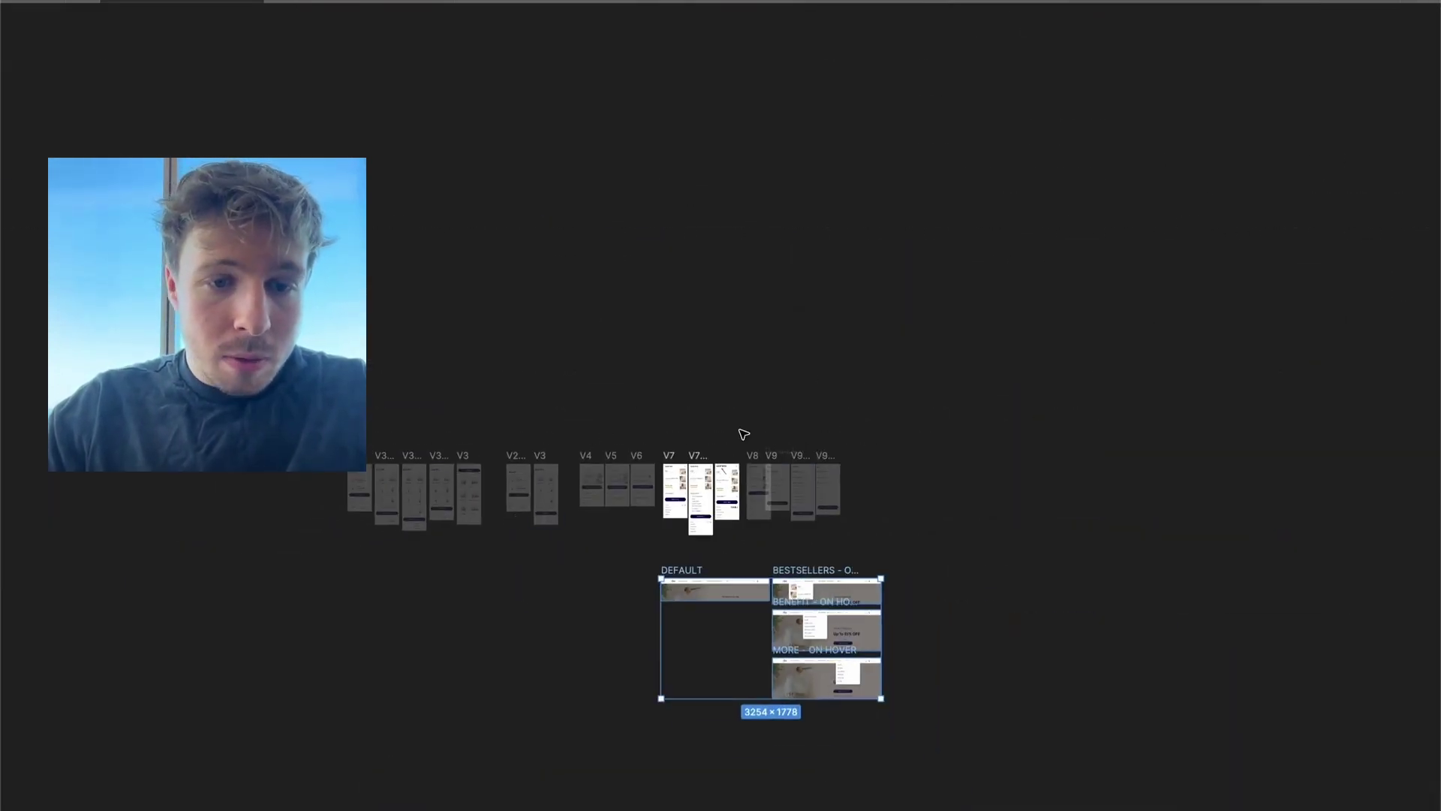
# Delete the Shop Rho menu screenshot with the red arrow beside the V7-B frame.
pyautogui.scroll(5, 415, 554)
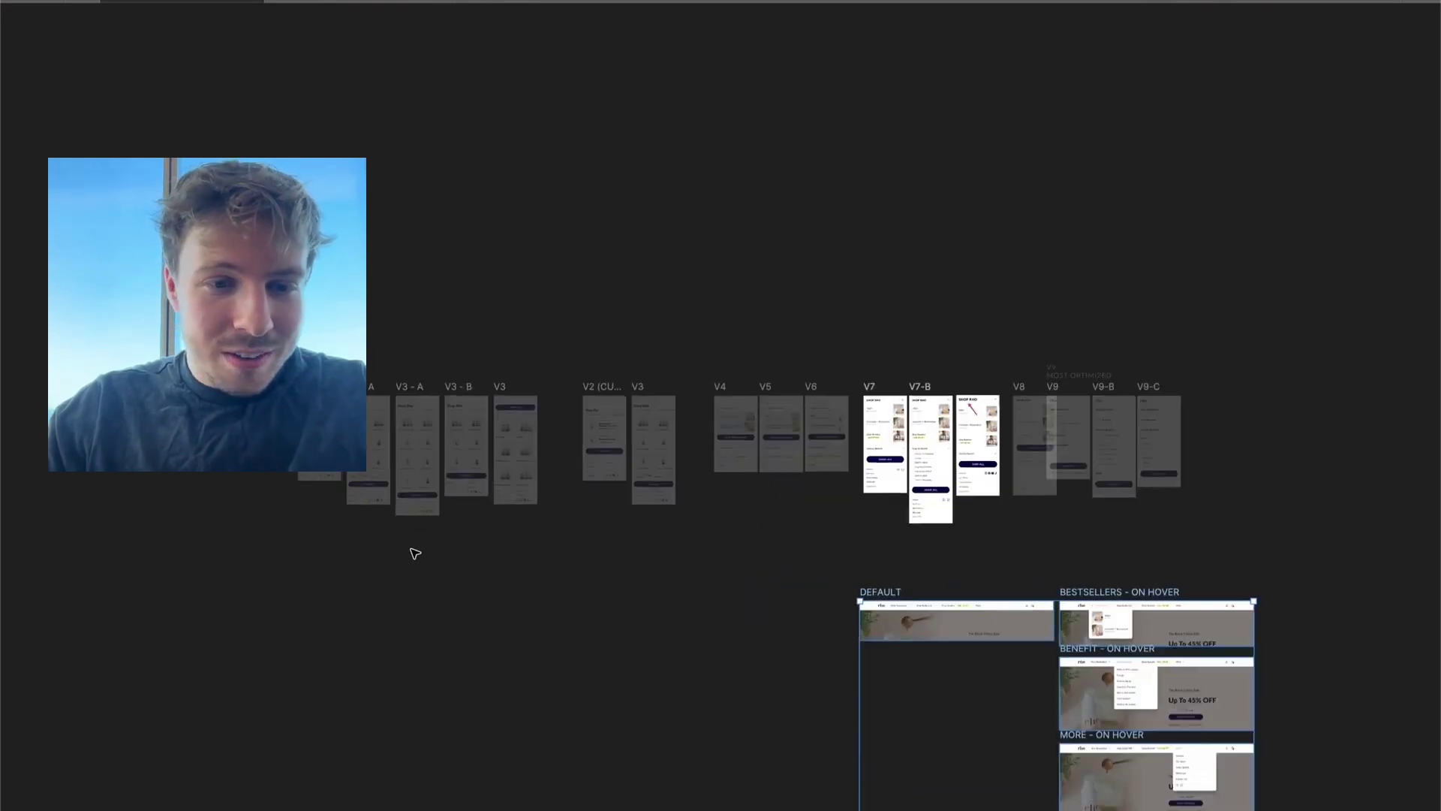
pyautogui.scroll(5, 823, 688)
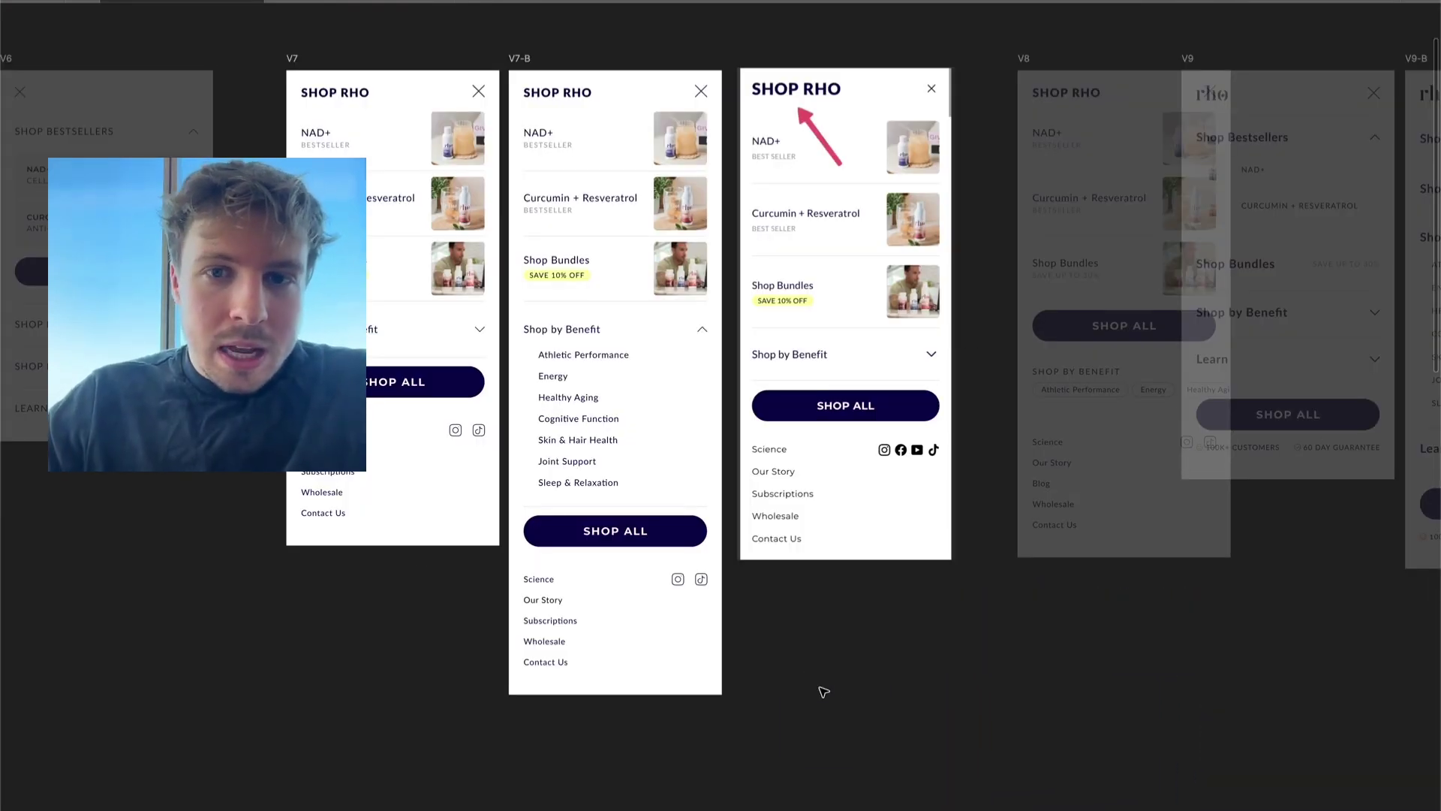
pyautogui.click(927, 459)
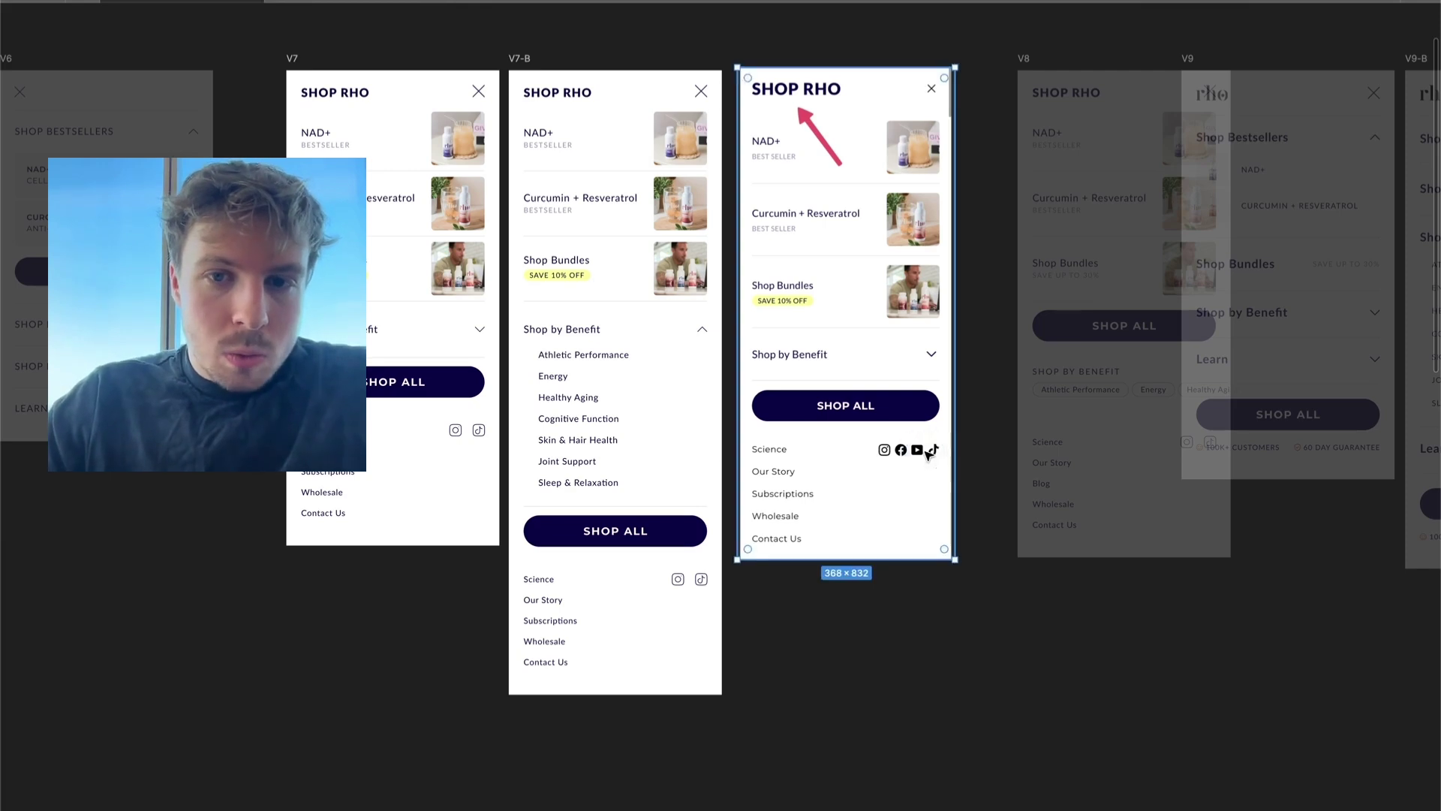
pyautogui.press('Delete')
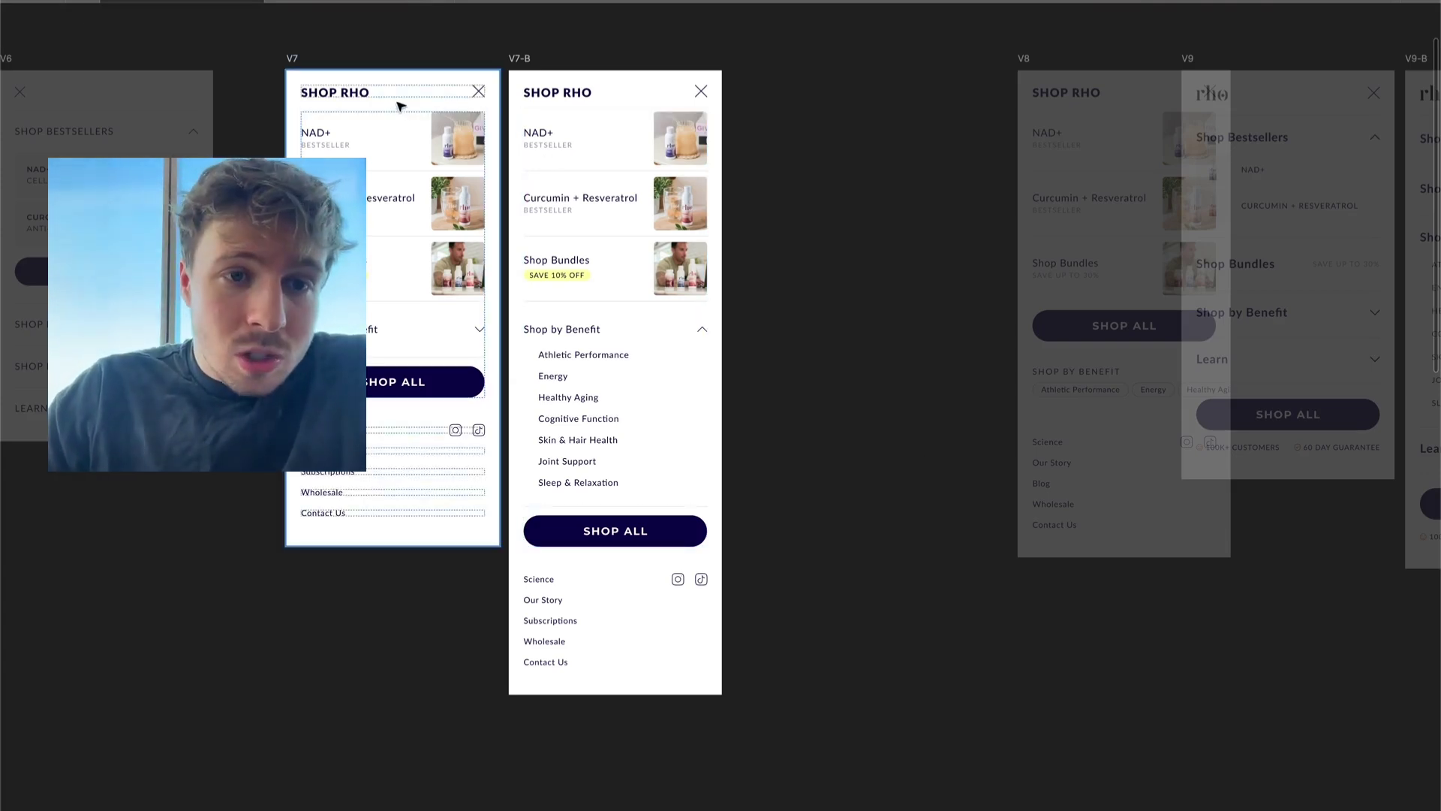
# Examine the product rows, collapsed Shop by Benefit section and Shop All button in the V7 mobile menu, selecting its frame.
pyautogui.hscroll(-5, 473, 290)
pyautogui.scroll(5, 480, 286)
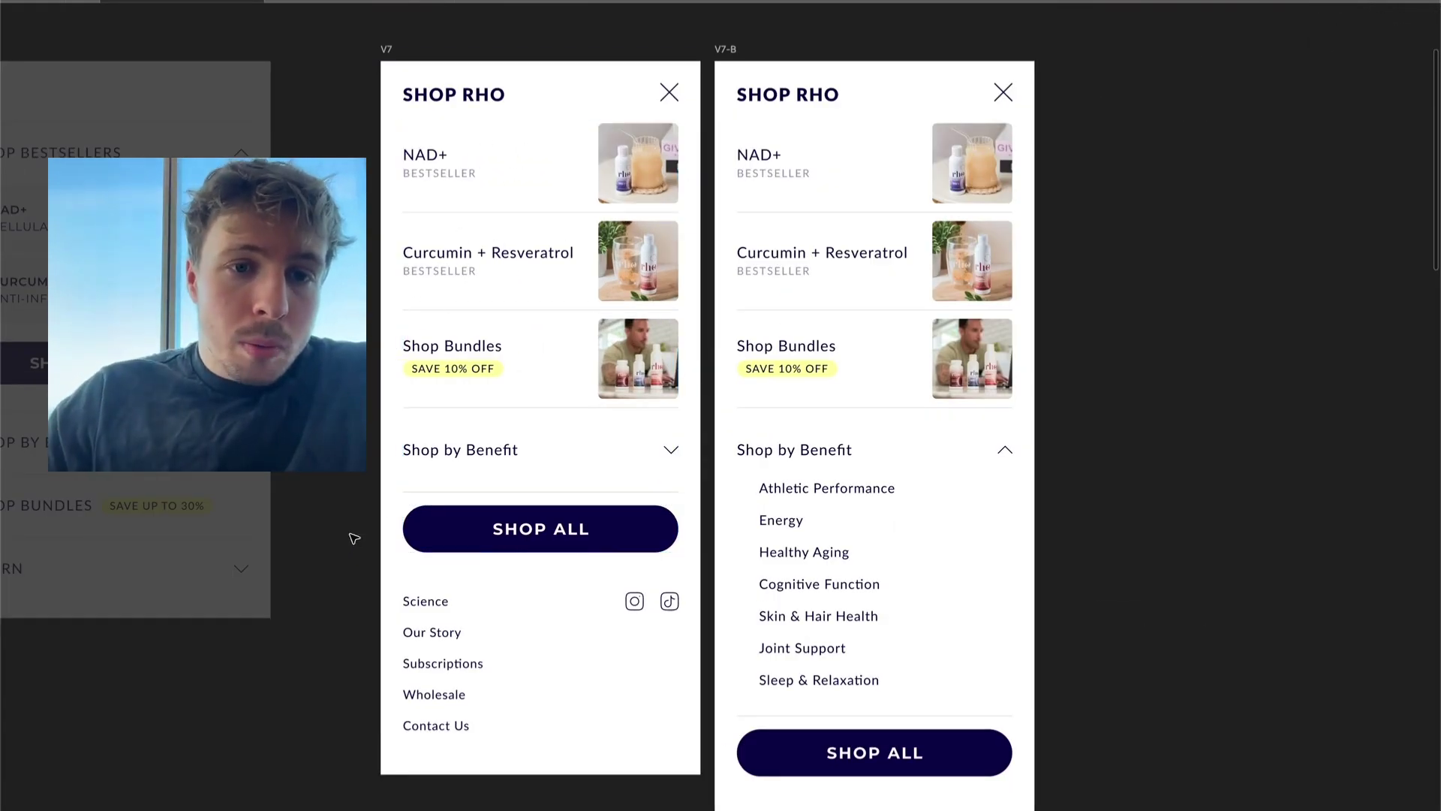
pyautogui.scroll(-2, 379, 447)
pyautogui.scroll(1, 380, 447)
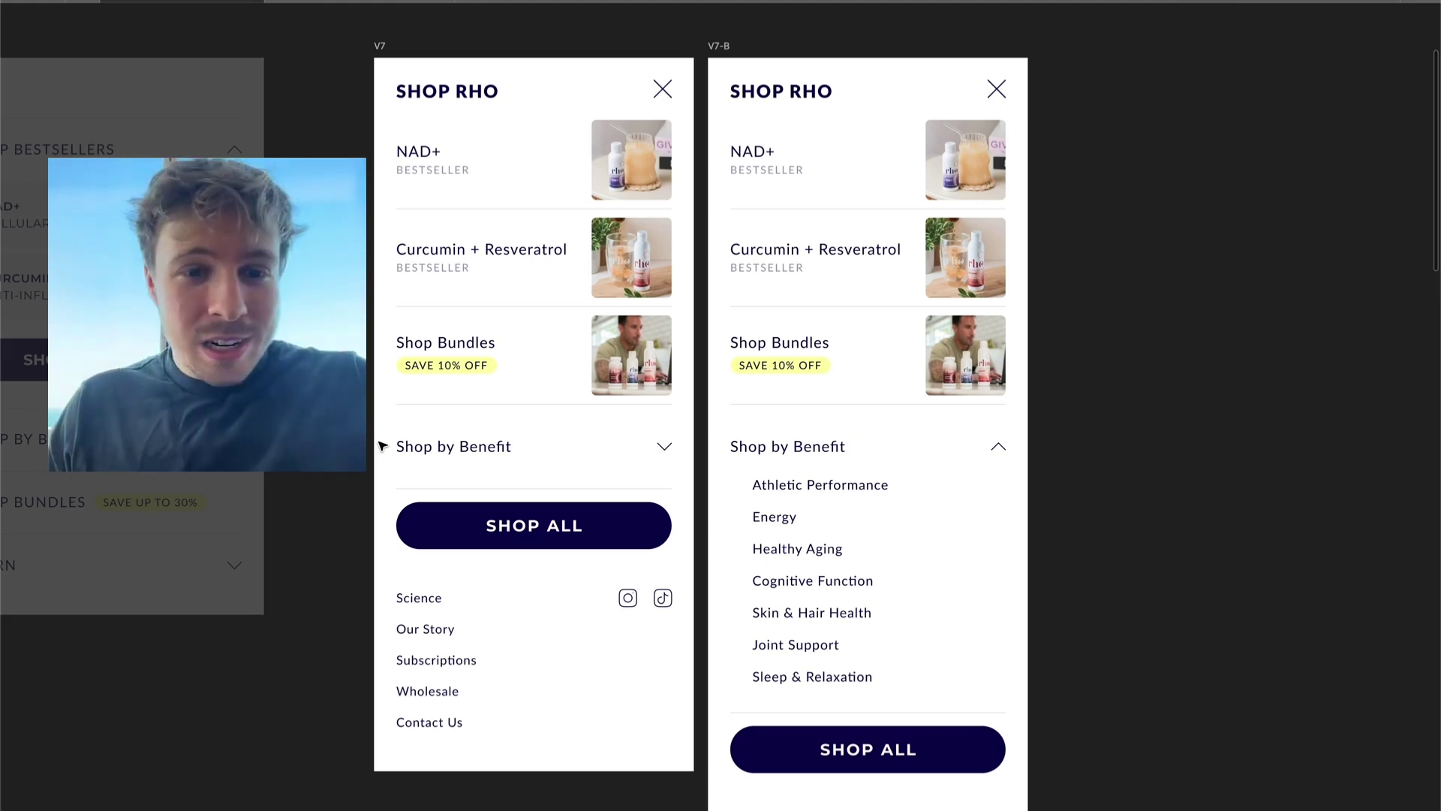
pyautogui.click(383, 445)
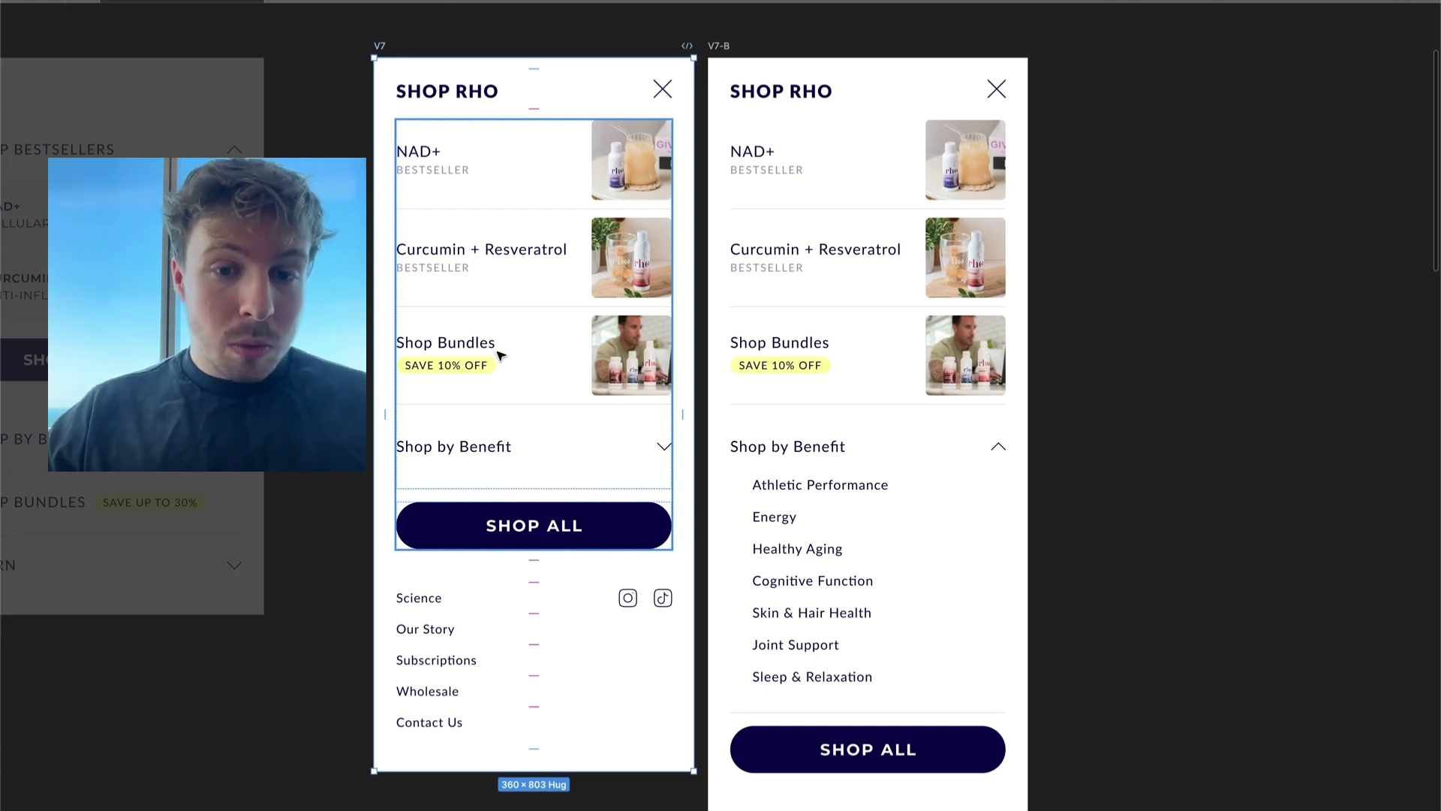
pyautogui.scroll(-2, 450, 420)
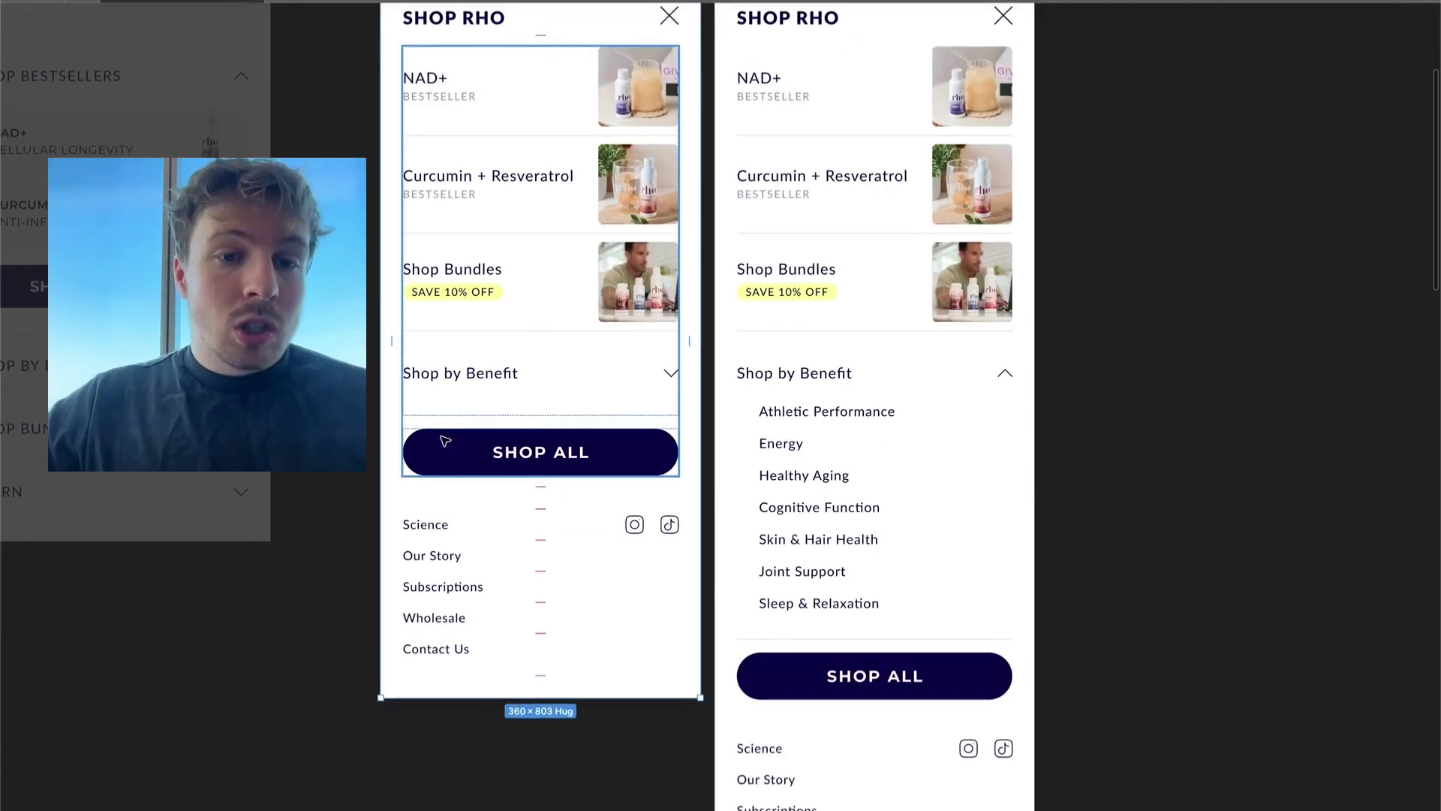
# Examine the expanded Shop by Benefit list in the V7-B mobile menu and deselect the V7 frame.
pyautogui.hscroll(2, 520, 393)
pyautogui.scroll(-4, 567, 413)
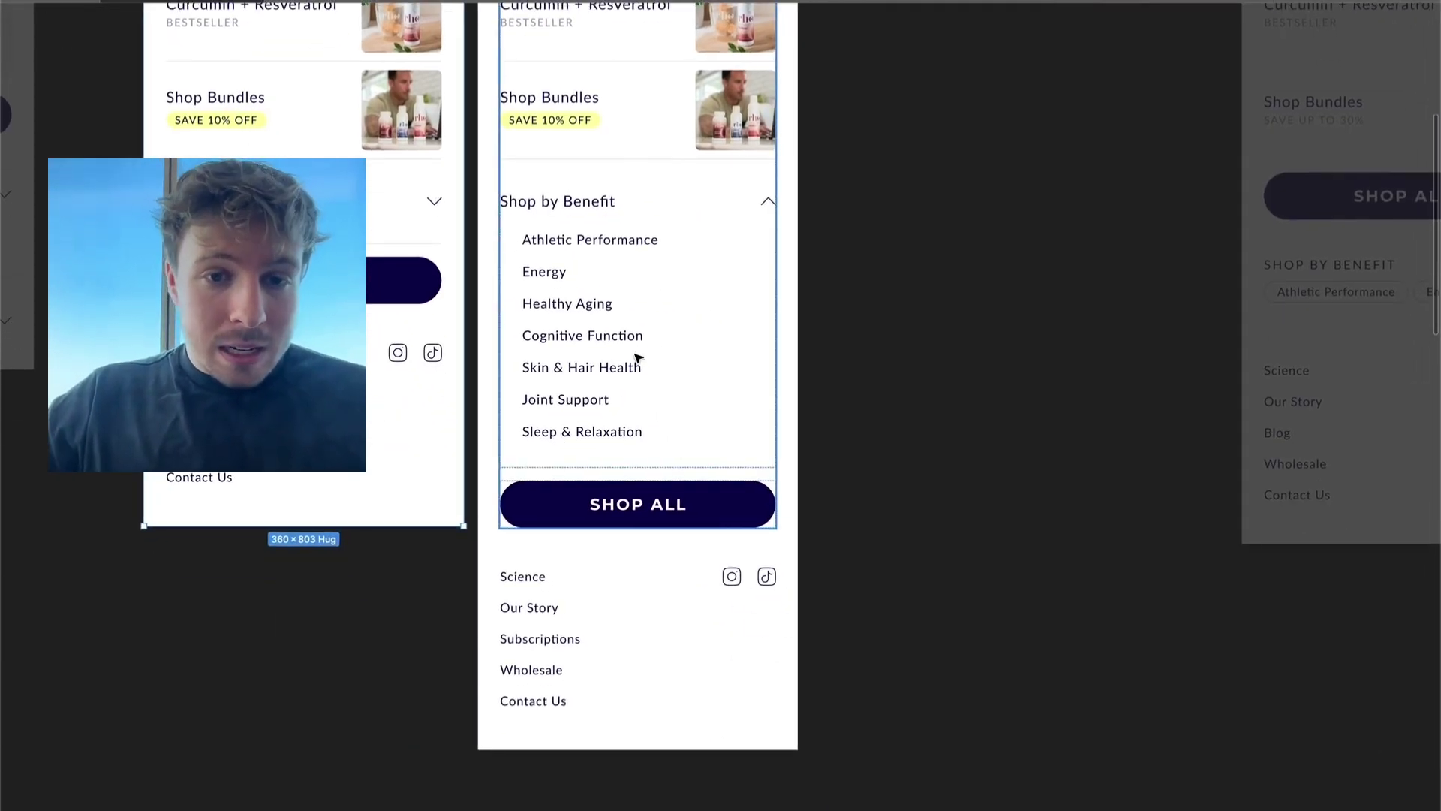
pyautogui.scroll(3, 638, 357)
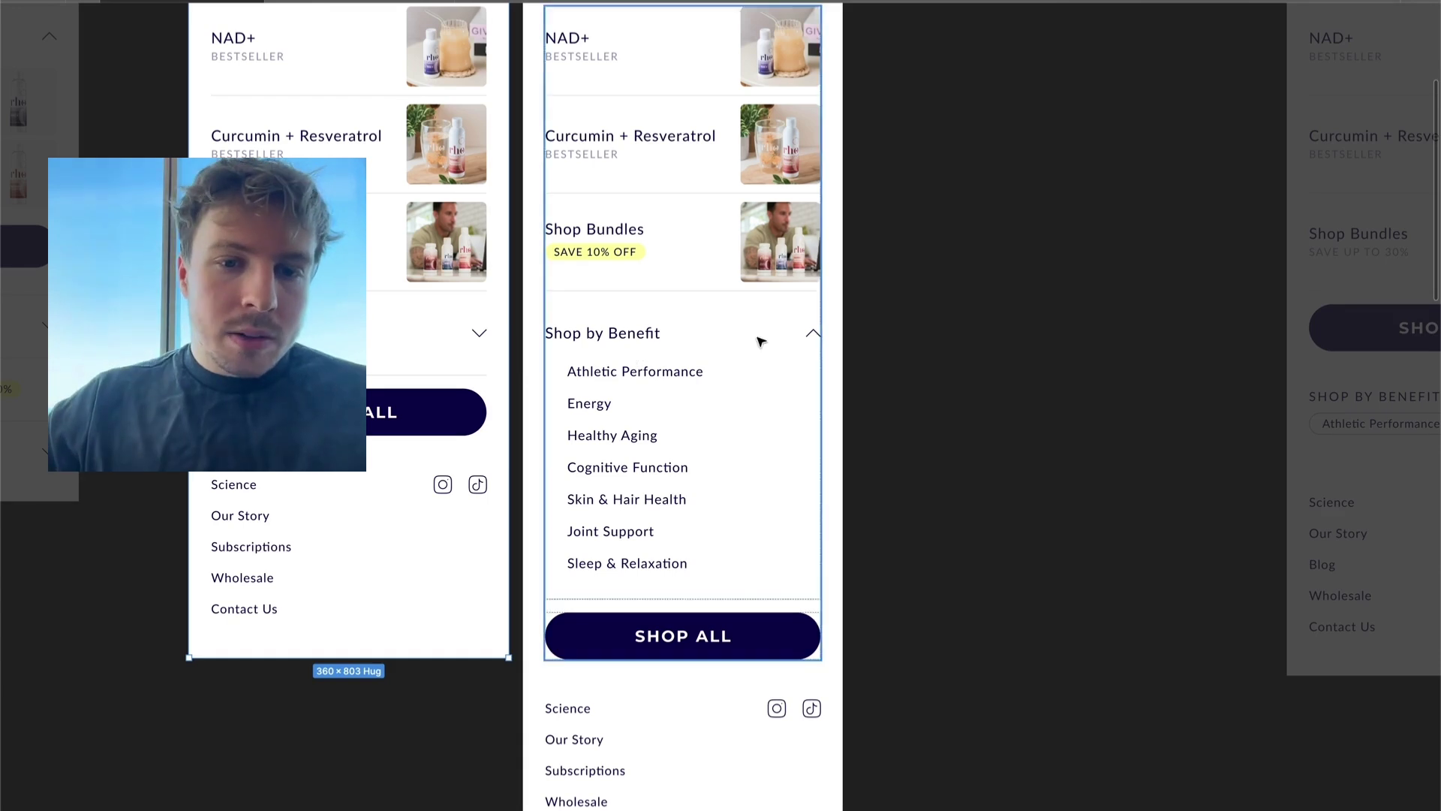
pyautogui.click(908, 459)
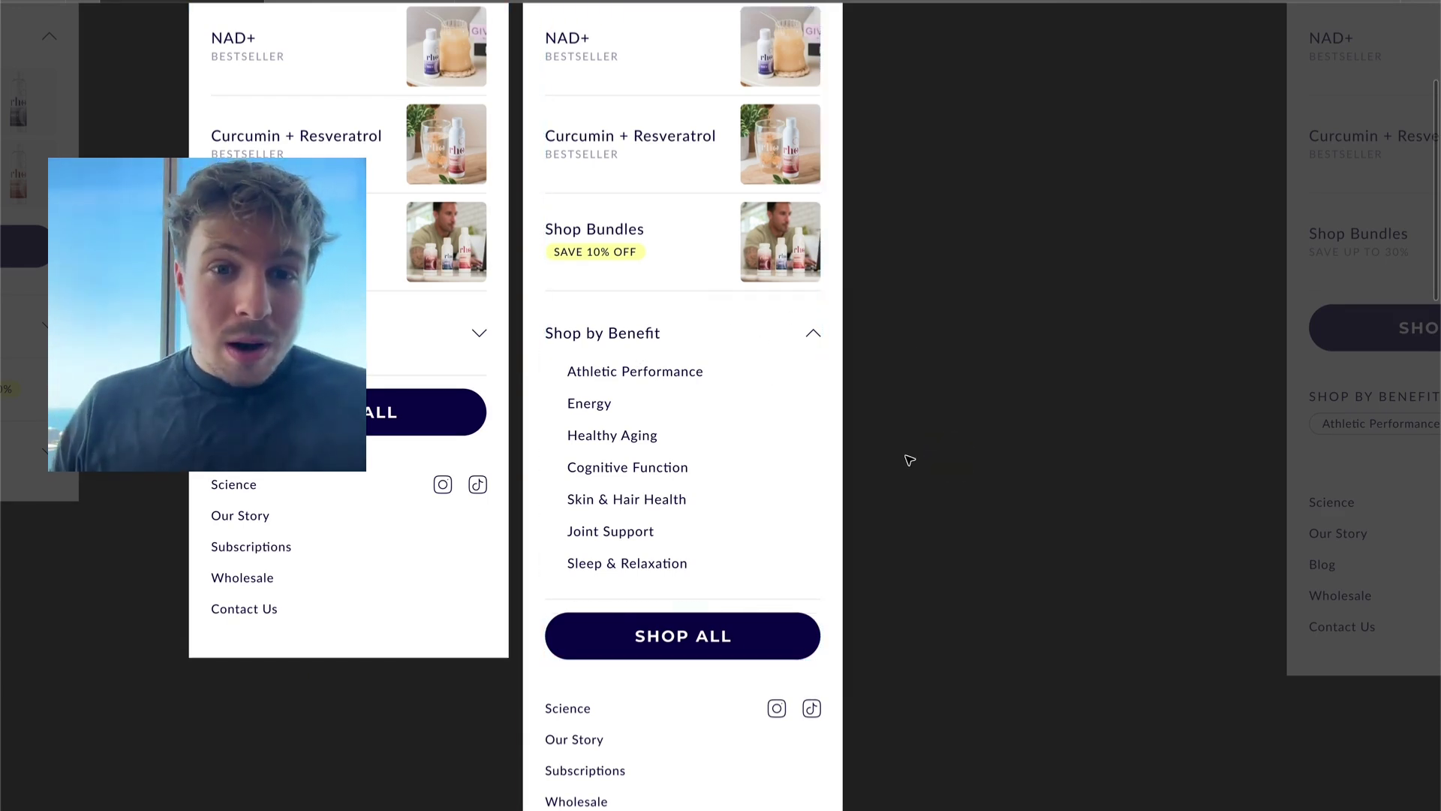
pyautogui.scroll(1, 909, 459)
pyautogui.hscroll(-1, 909, 459)
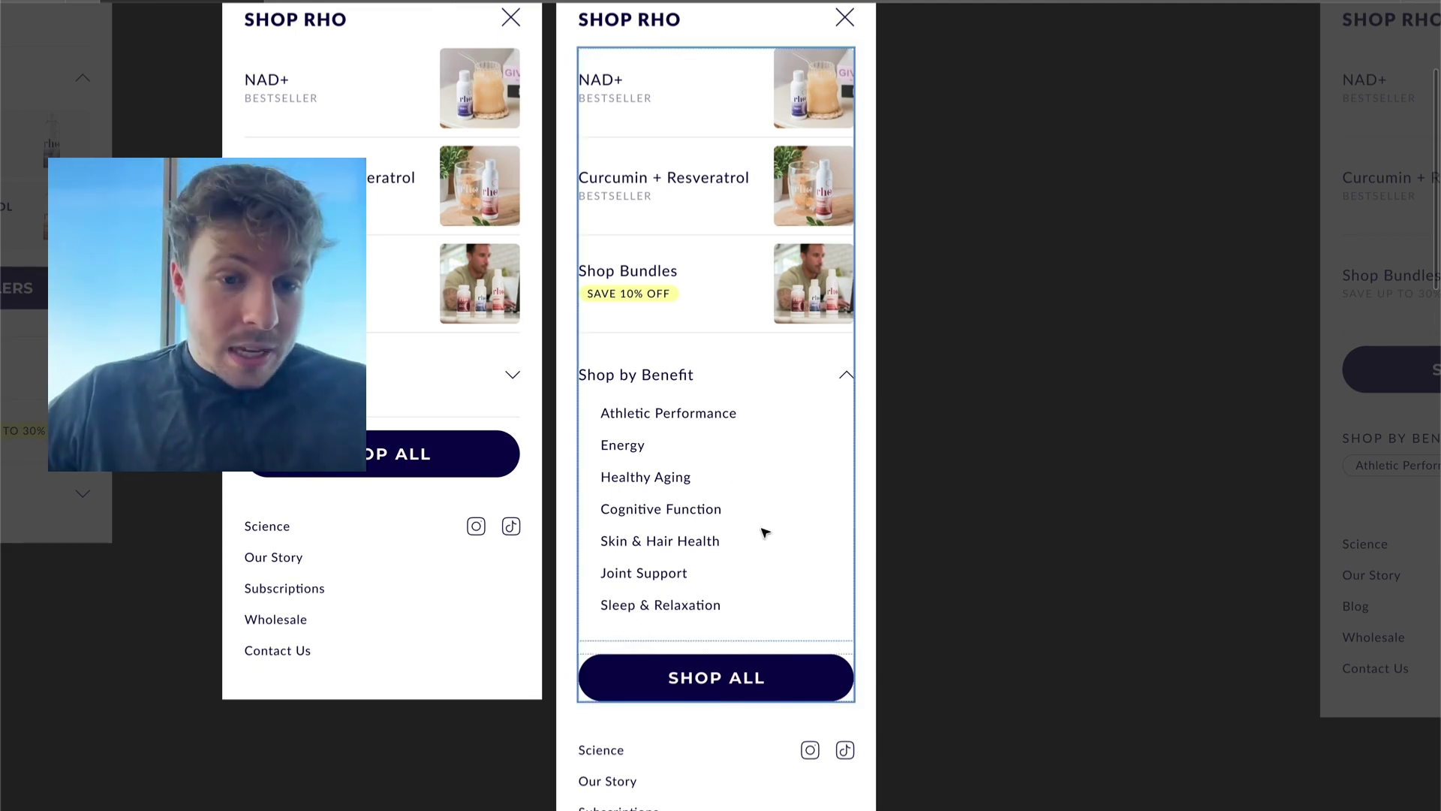
# Examine the Shop All button, secondary links and social icons below the benefit list in the V7-B mobile menu.
pyautogui.scroll(-2, 788, 515)
pyautogui.hscroll(1, 788, 515)
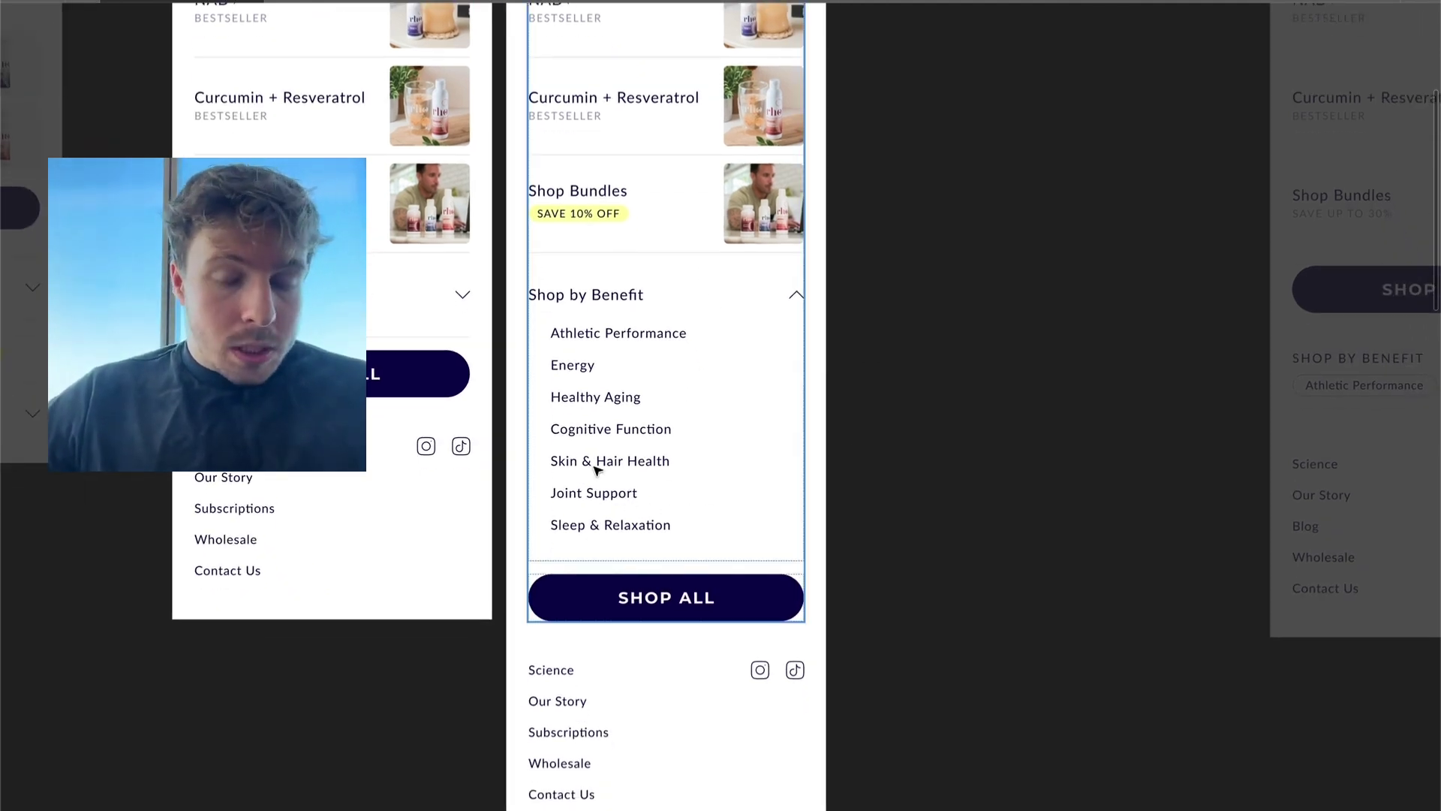
pyautogui.scroll(-2, 614, 489)
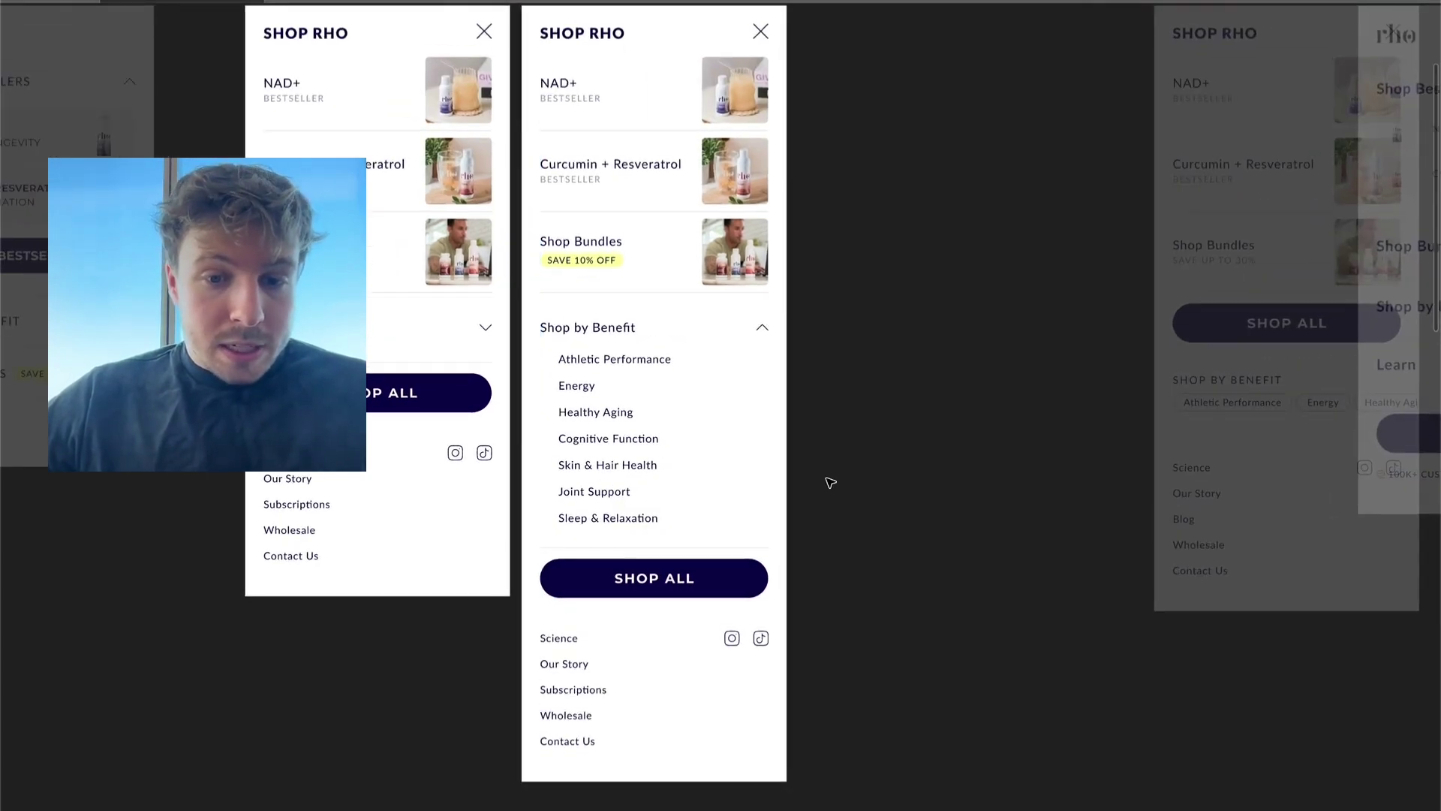
pyautogui.scroll(-2, 822, 483)
pyautogui.scroll(2, 873, 559)
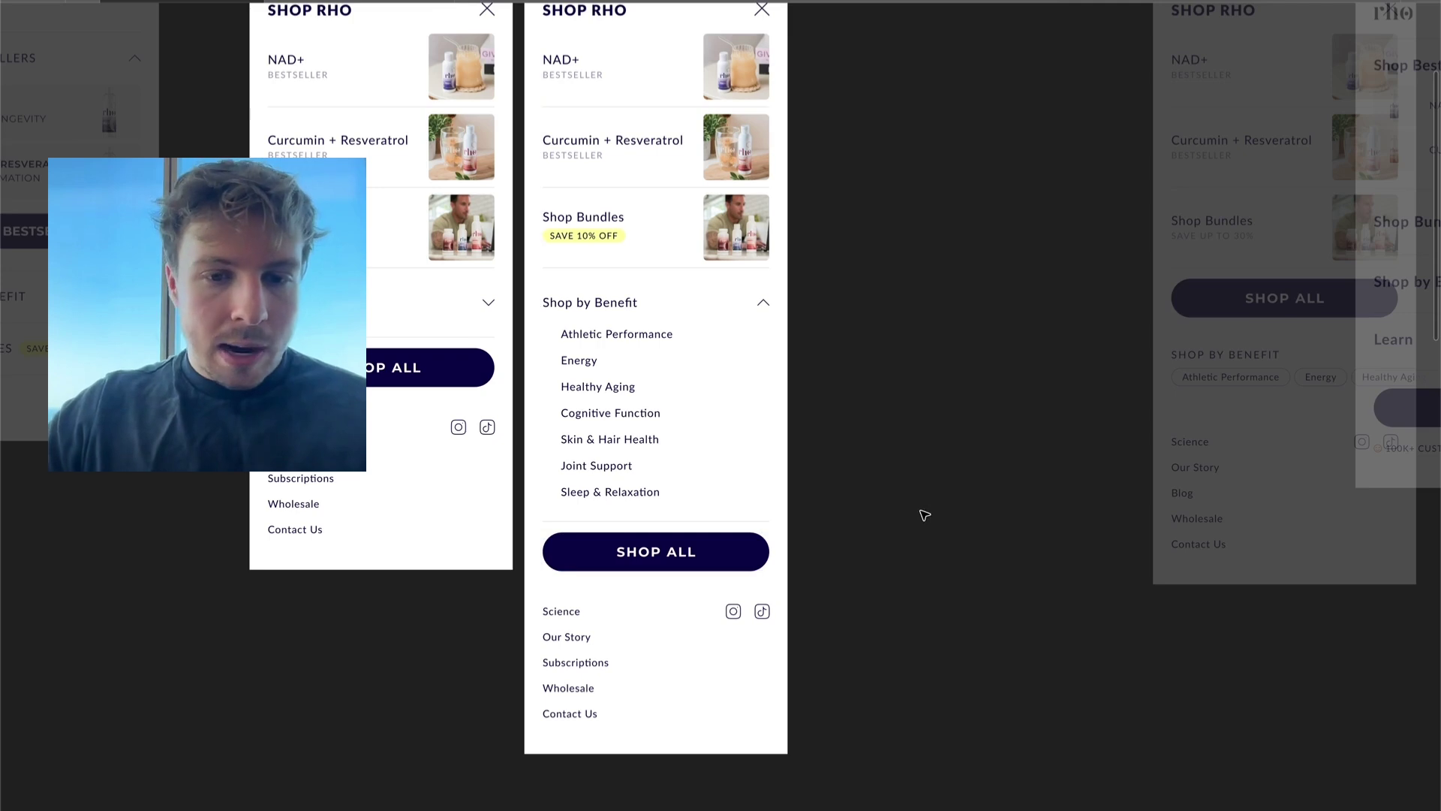
pyautogui.scroll(-3, 923, 511)
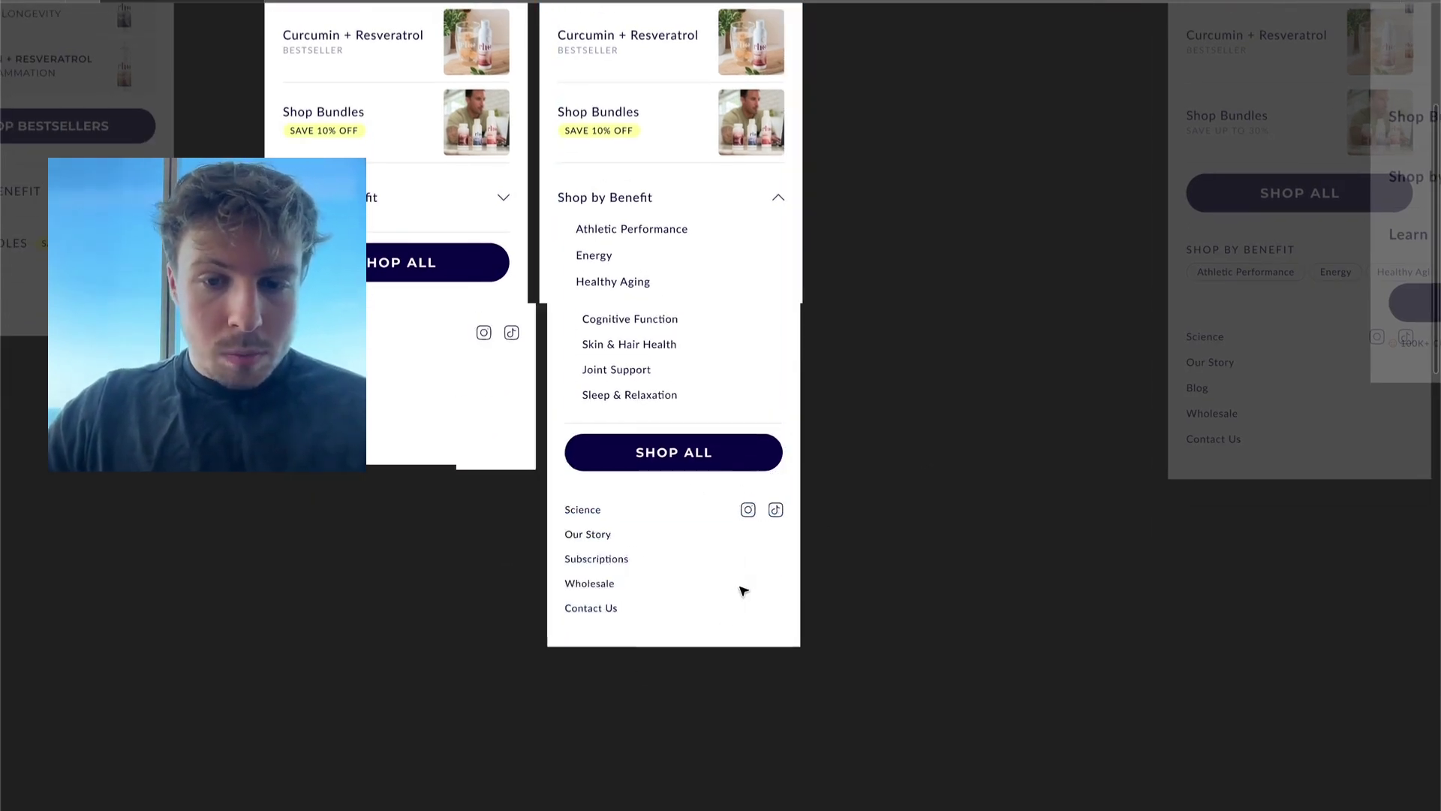
# Examine the rho desktop navigation in its default state and with the Bestsellers, Benefit and More dropdowns open.
pyautogui.scroll(-5, 740, 589)
pyautogui.scroll(3, 743, 588)
pyautogui.scroll(3, 743, 591)
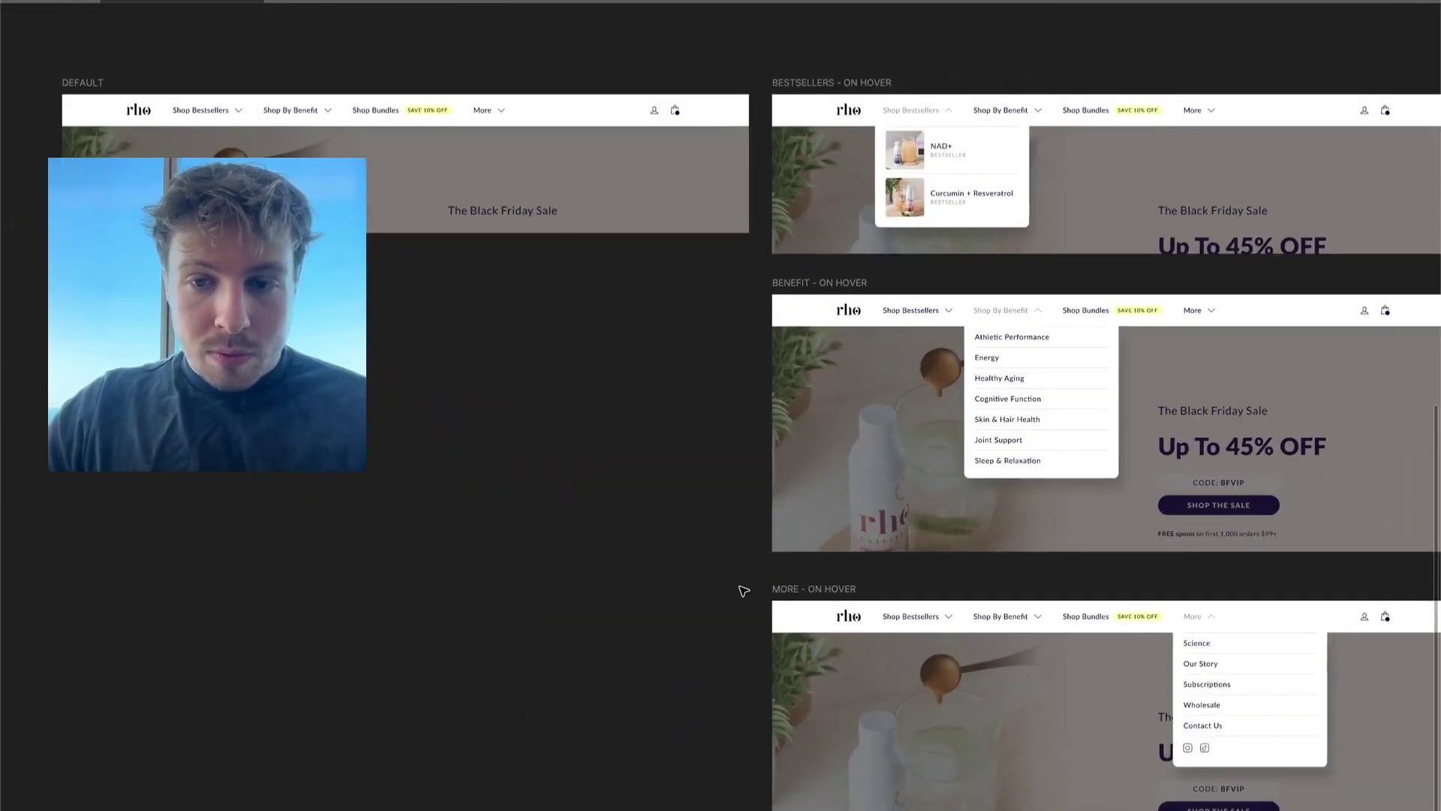
pyautogui.scroll(-3, 645, 426)
pyautogui.scroll(5, 537, 139)
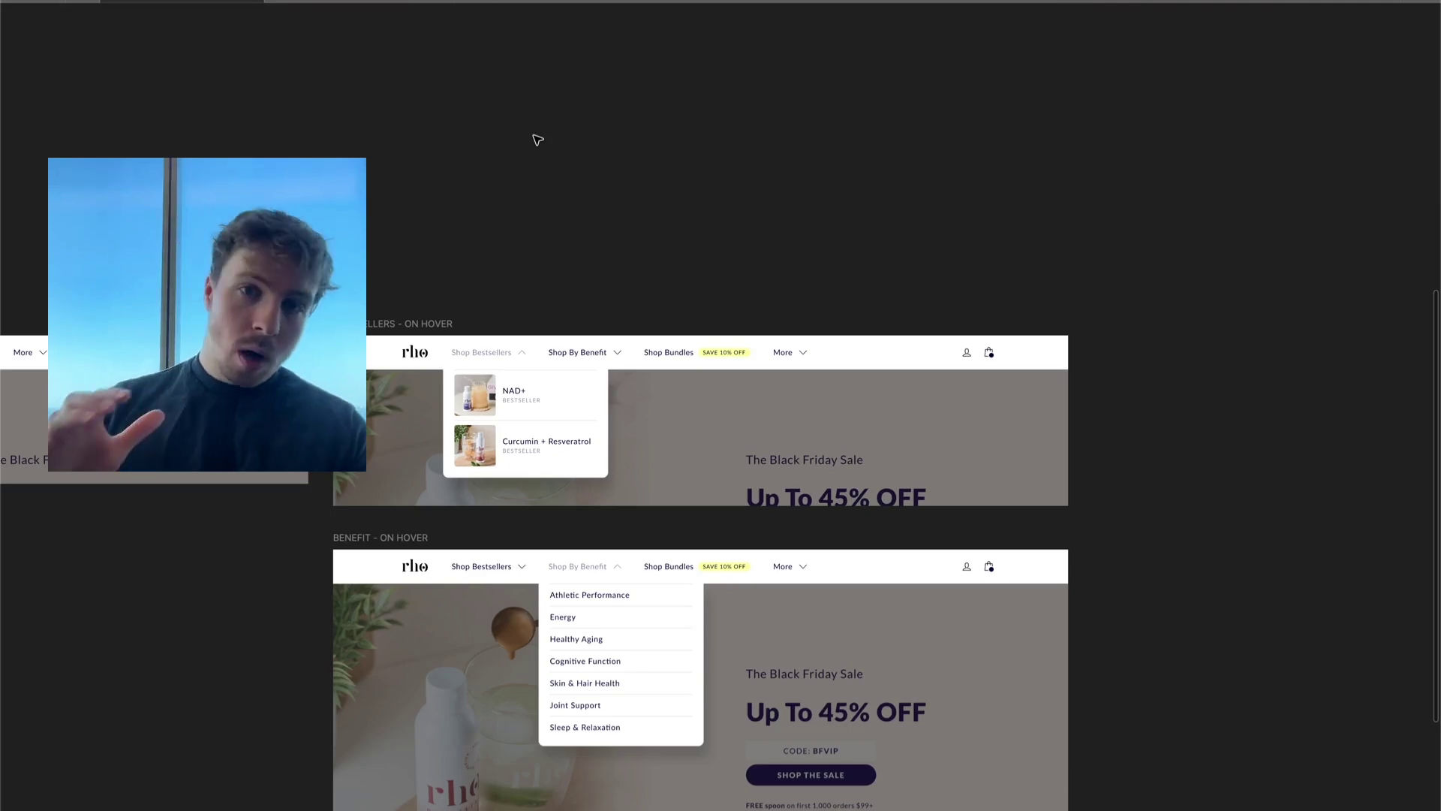
# Return to the rho mobile menus and compare the V7 and V7-B versions side by side.
pyautogui.scroll(10, 538, 139)
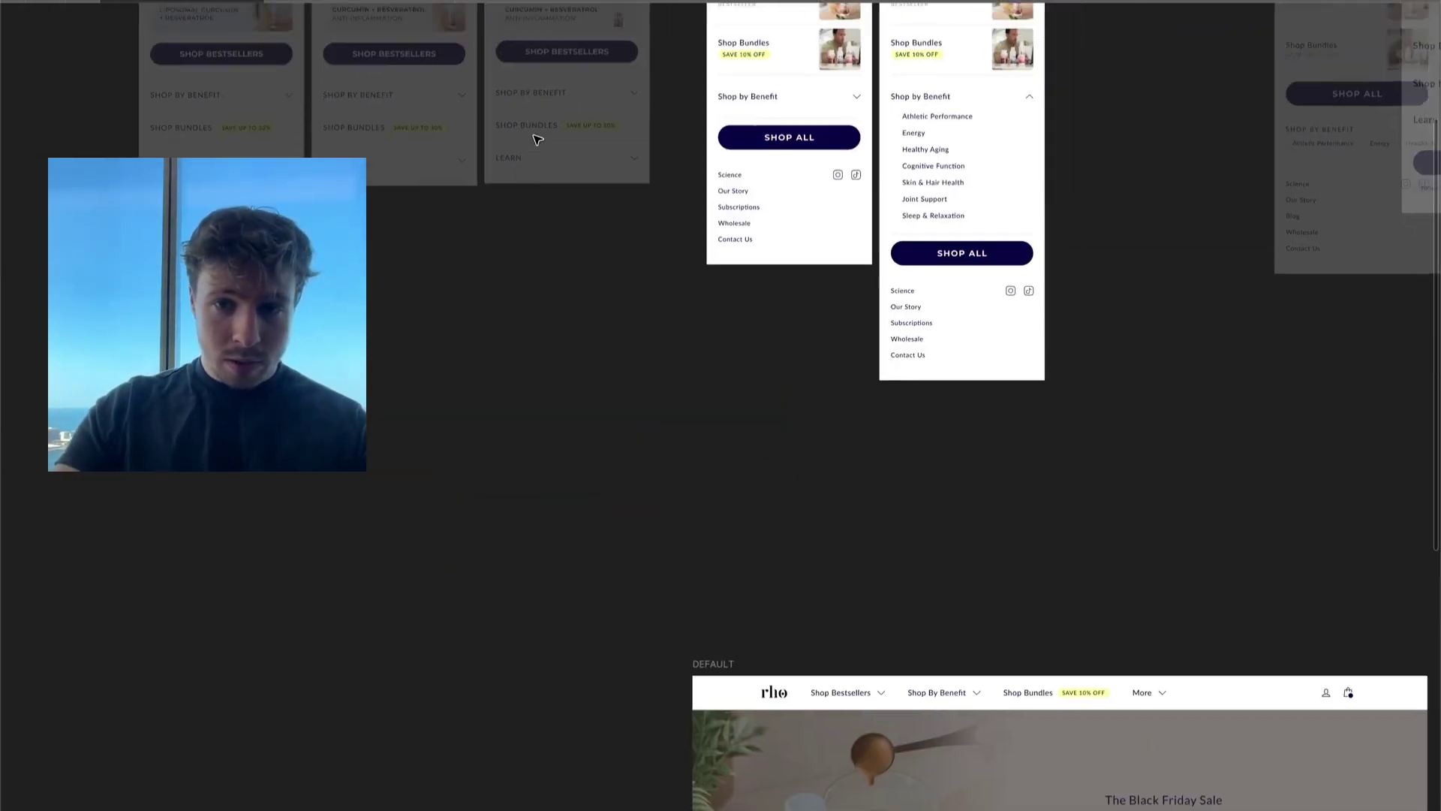
pyautogui.scroll(5, 721, 139)
pyautogui.scroll(-2, 695, 93)
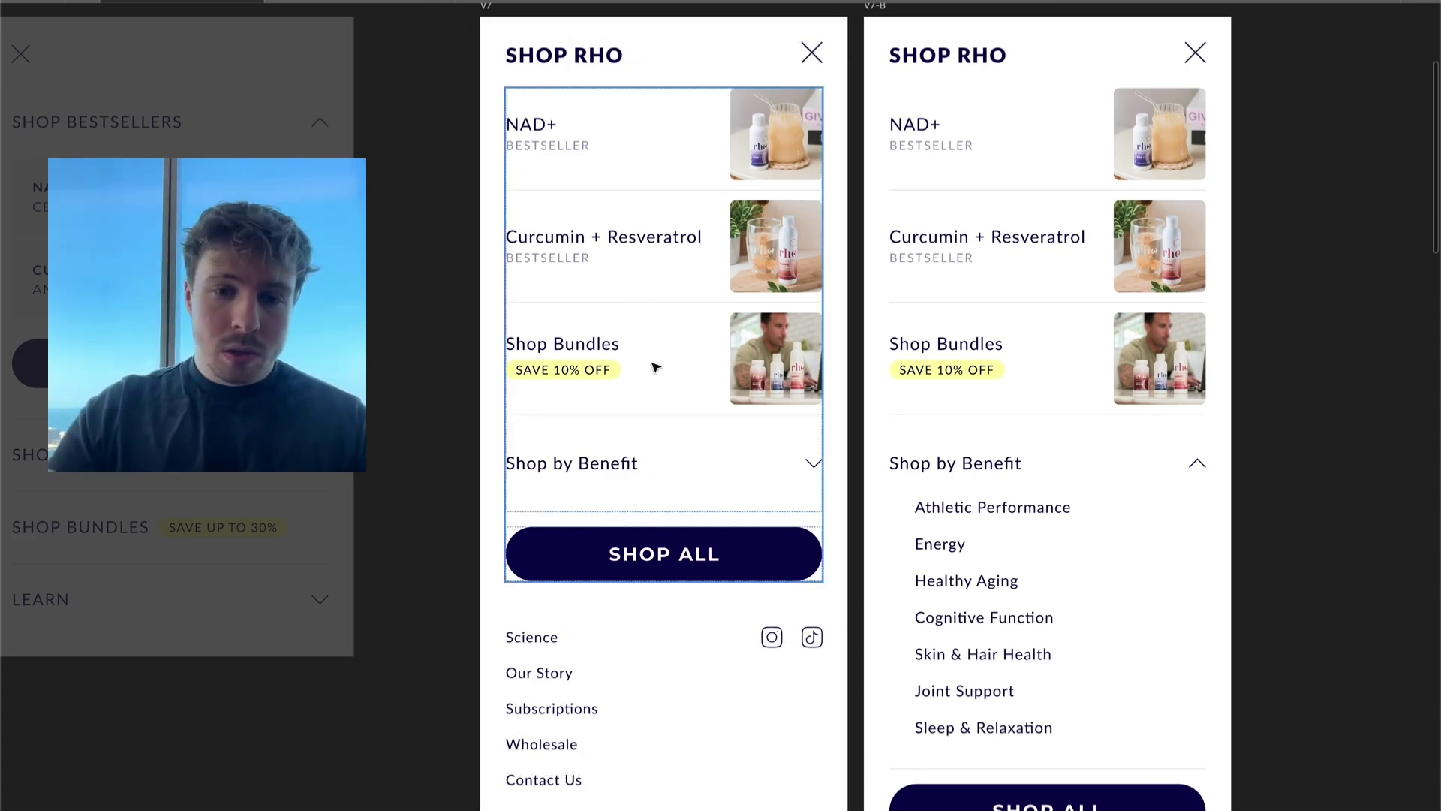
pyautogui.scroll(-3, 732, 517)
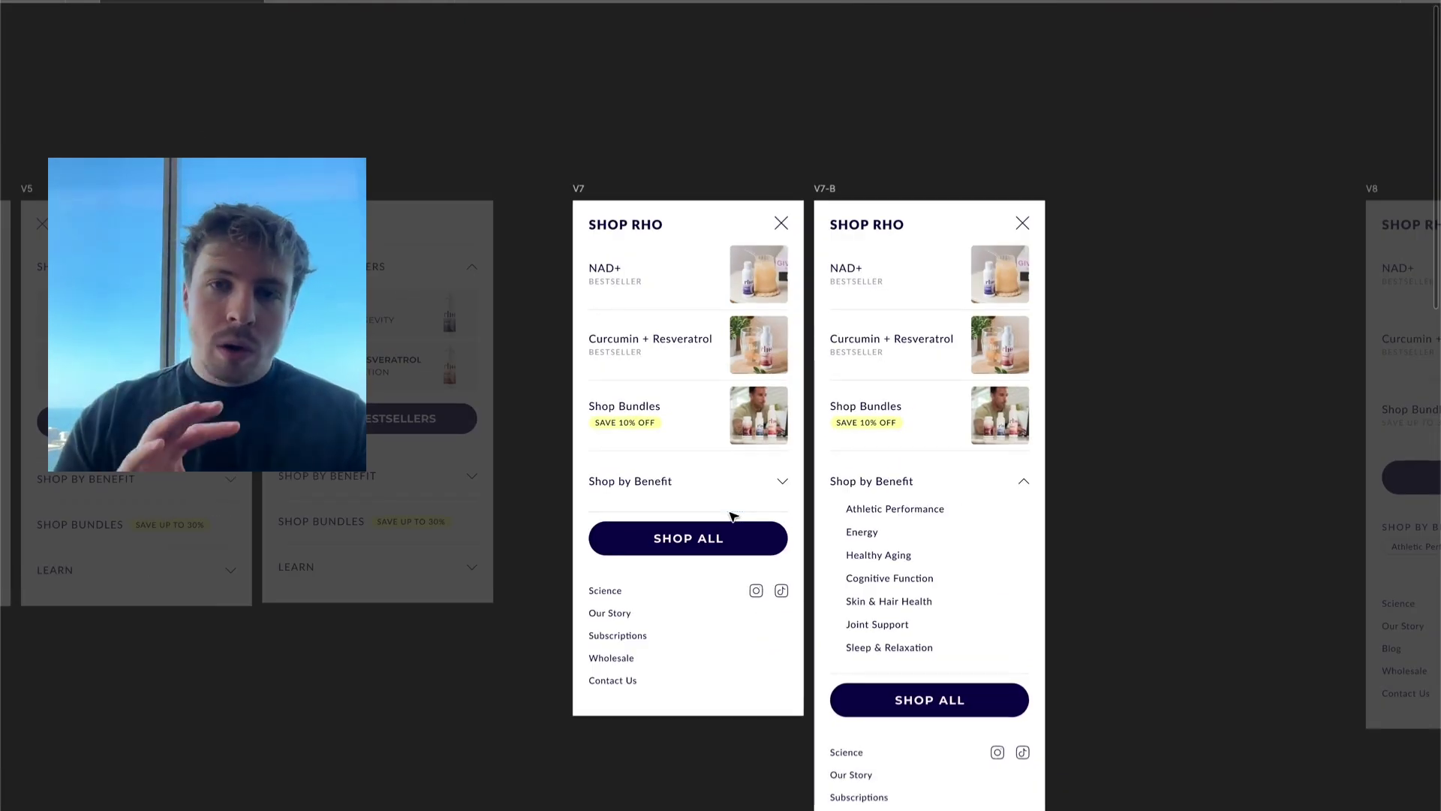